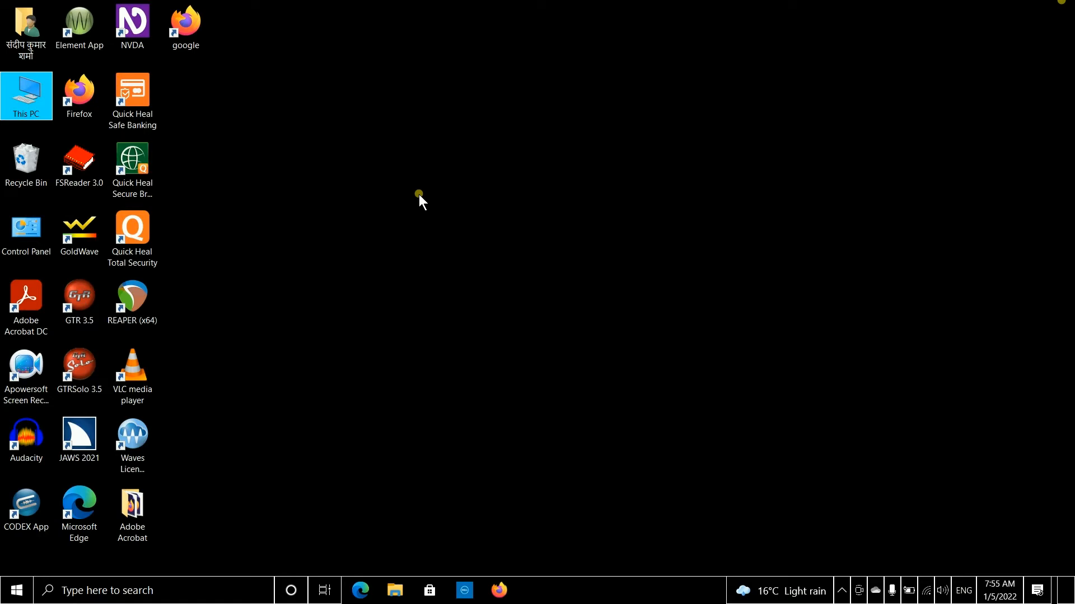
# Launch Audacity from its desktop shortcut.
pyautogui.press('q')
pyautogui.press('a')
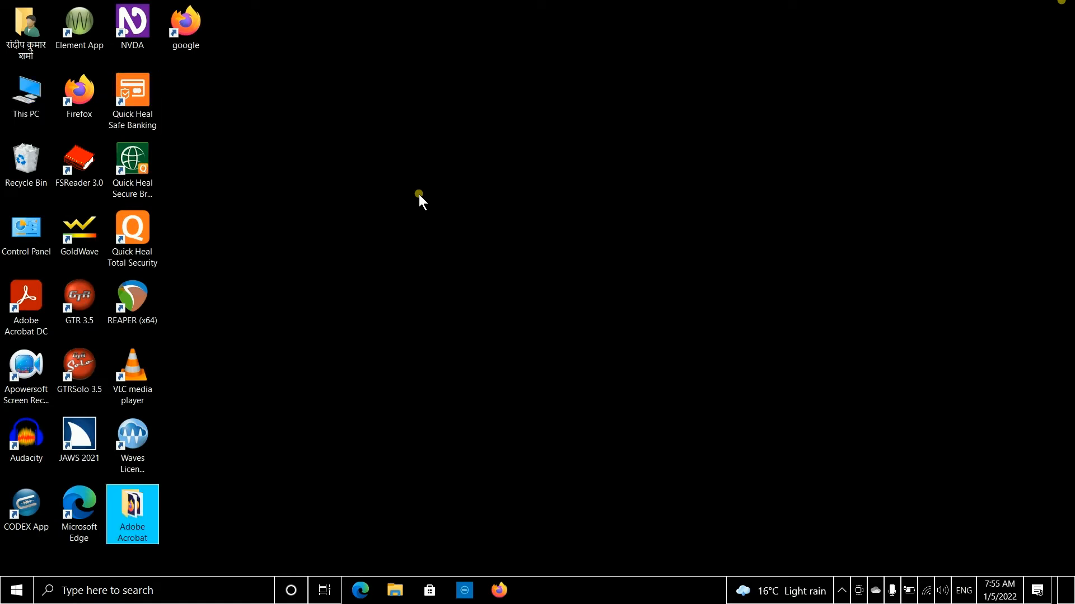
pyautogui.press('a')
pyautogui.press('a')
pyautogui.press('a')
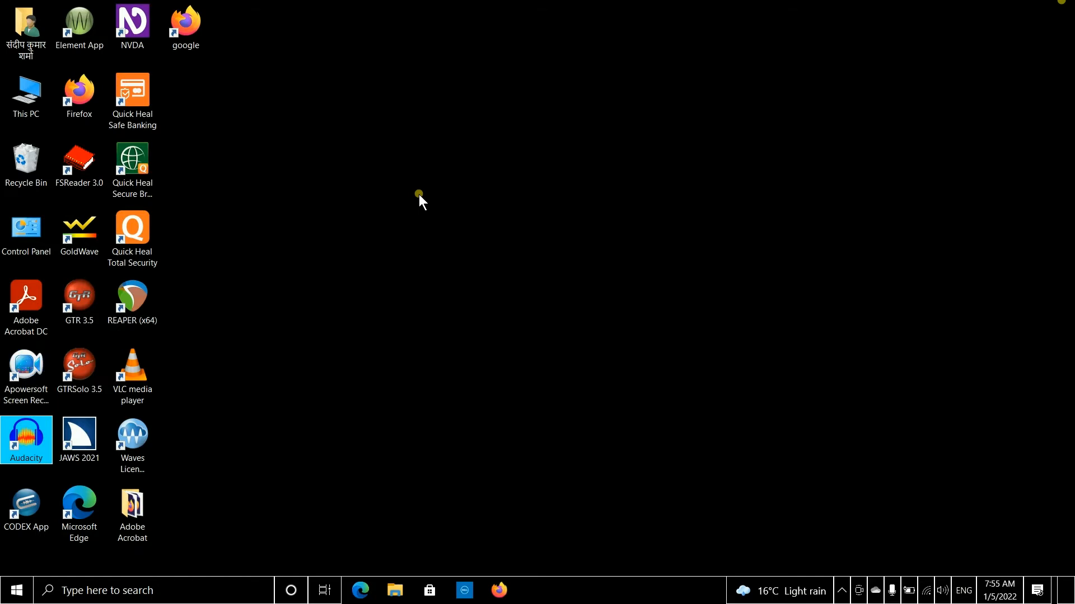
pyautogui.press('Return')
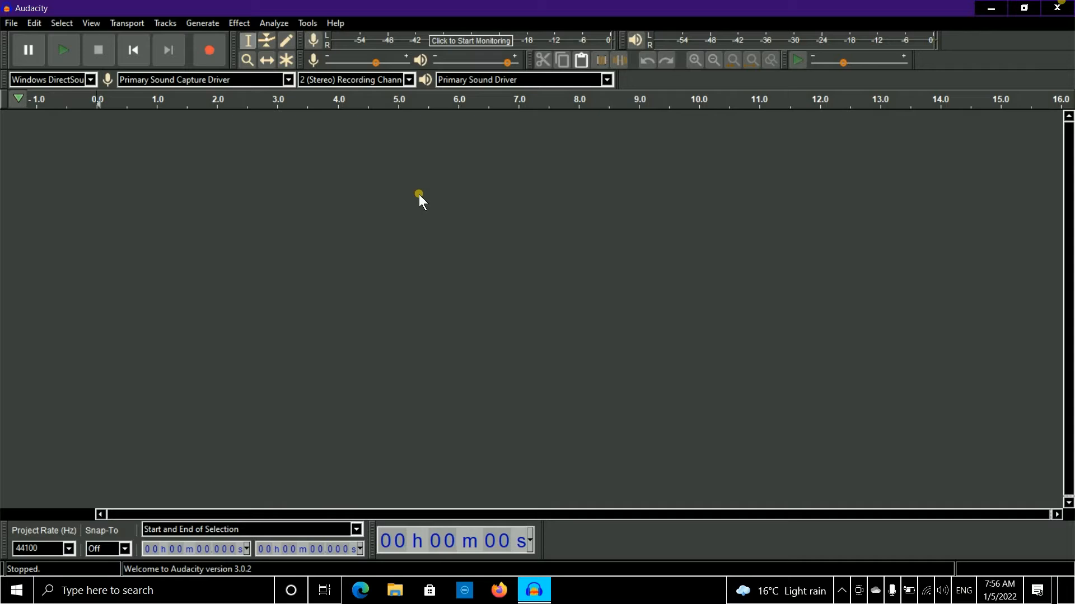
# Open Audacity's preferences at the Libraries page.
pyautogui.press('ctrl')
pyautogui.hotkey('ctrl', 'p')
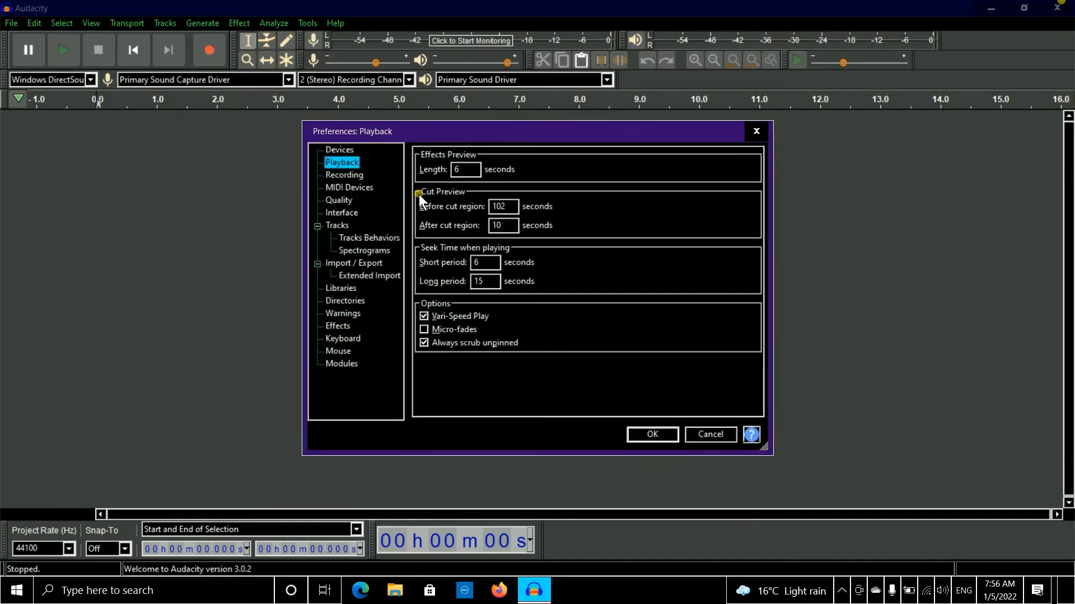
pyautogui.press('Down')
pyautogui.press('Down')
pyautogui.press('Down')
pyautogui.press('Down')
pyautogui.press('Down')
pyautogui.press('Down')
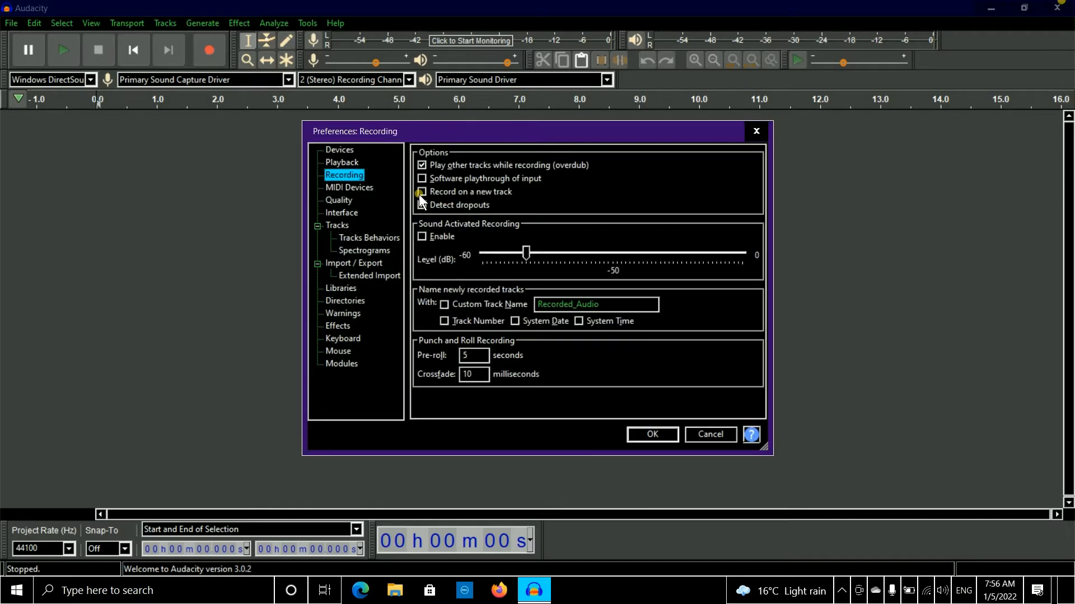
pyautogui.press('Down')
pyautogui.press('Down')
pyautogui.press('Down')
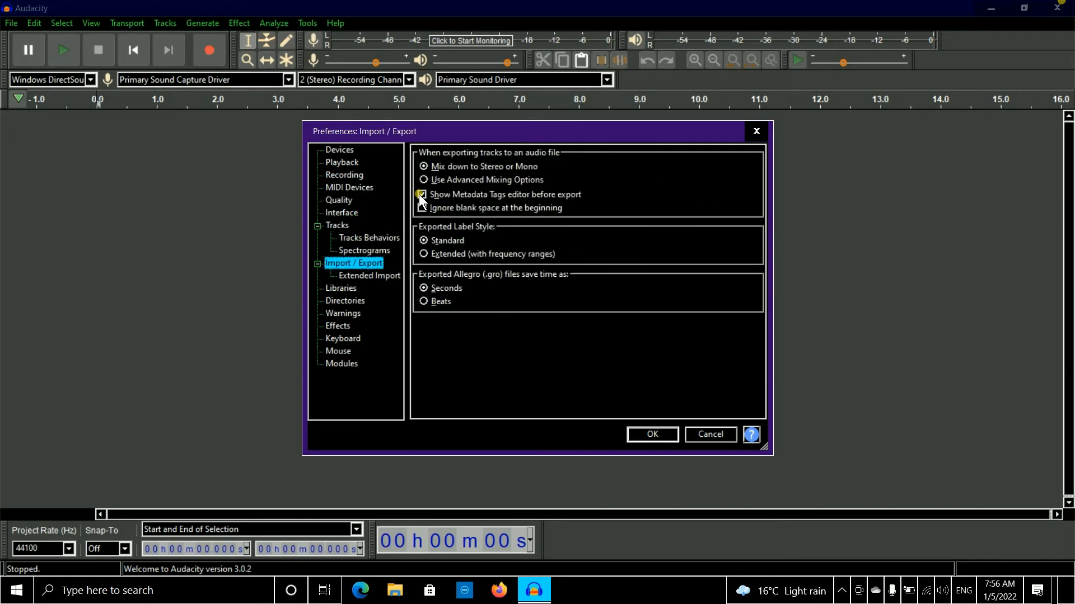
pyautogui.press('Down')
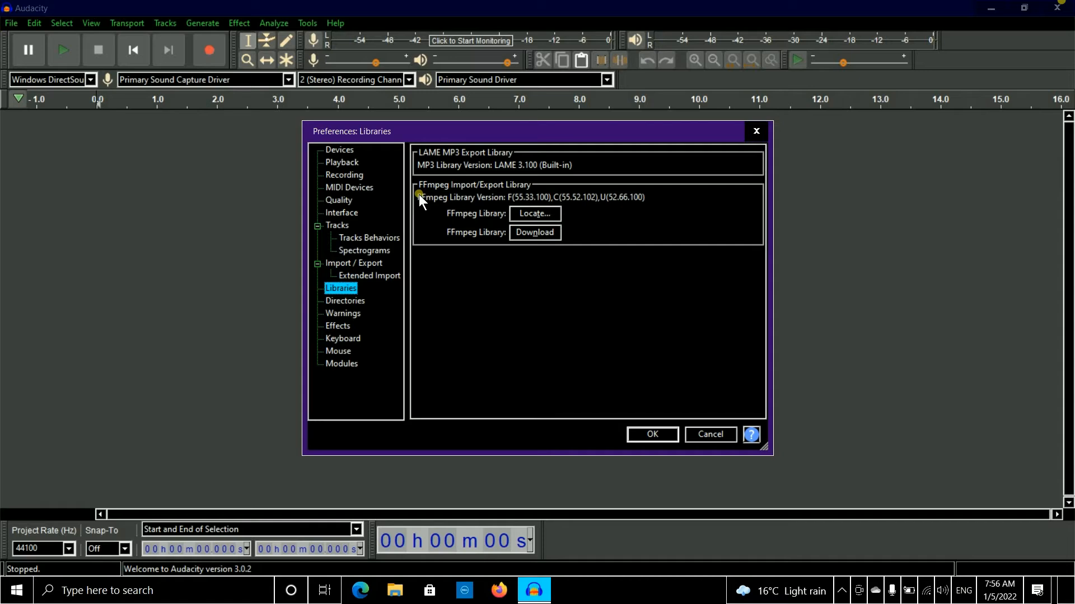
# Check the LAME and FFmpeg library versions and run the FFmpeg locate check, declining to locate the libraries manually.
pyautogui.press('Tab')
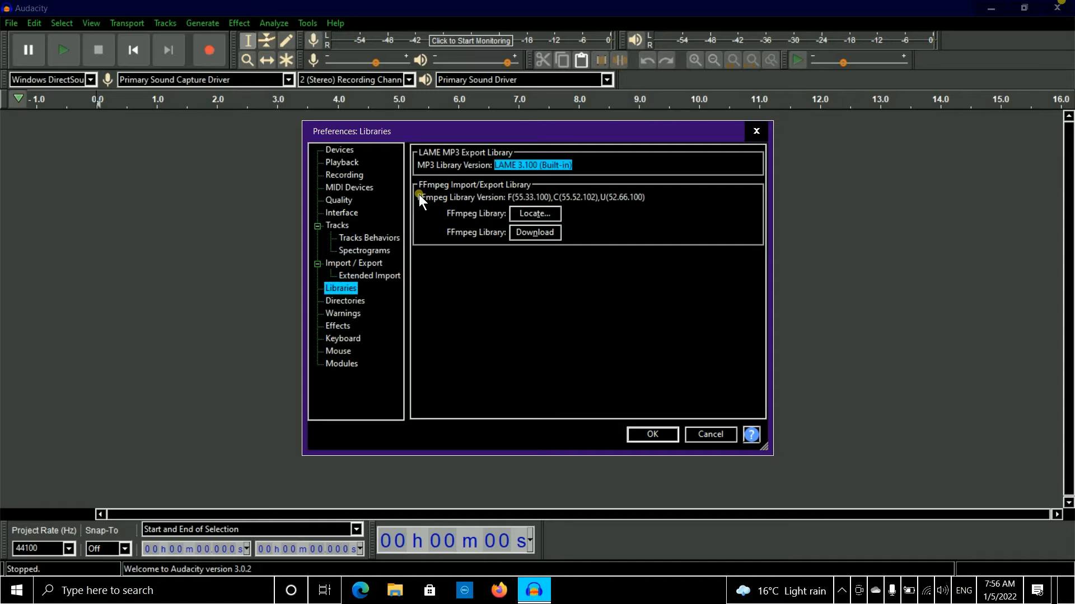
pyautogui.press('Tab')
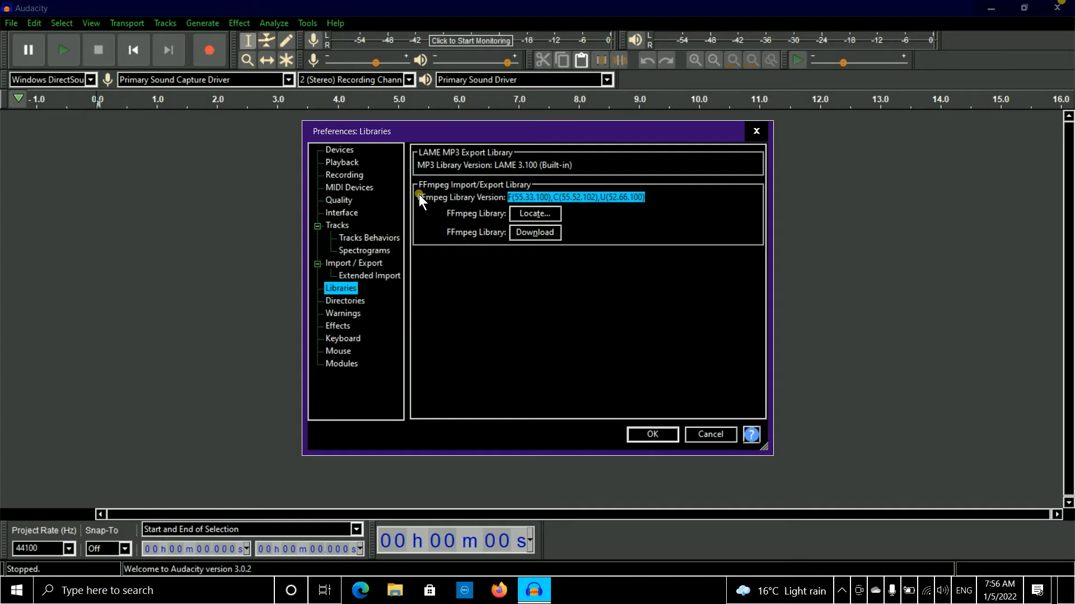
pyautogui.press('Tab')
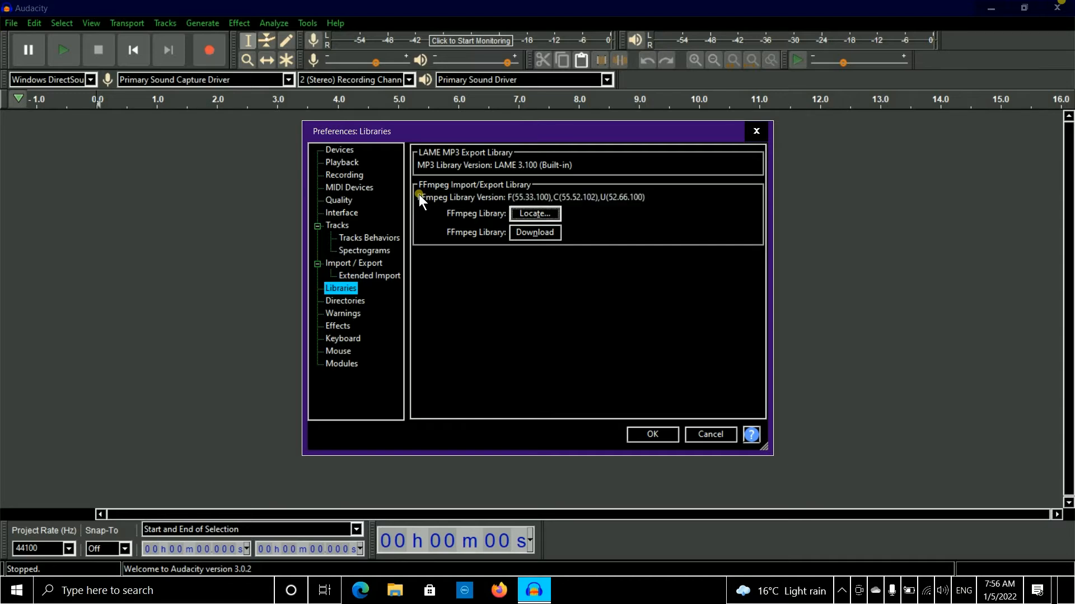
pyautogui.press('Return')
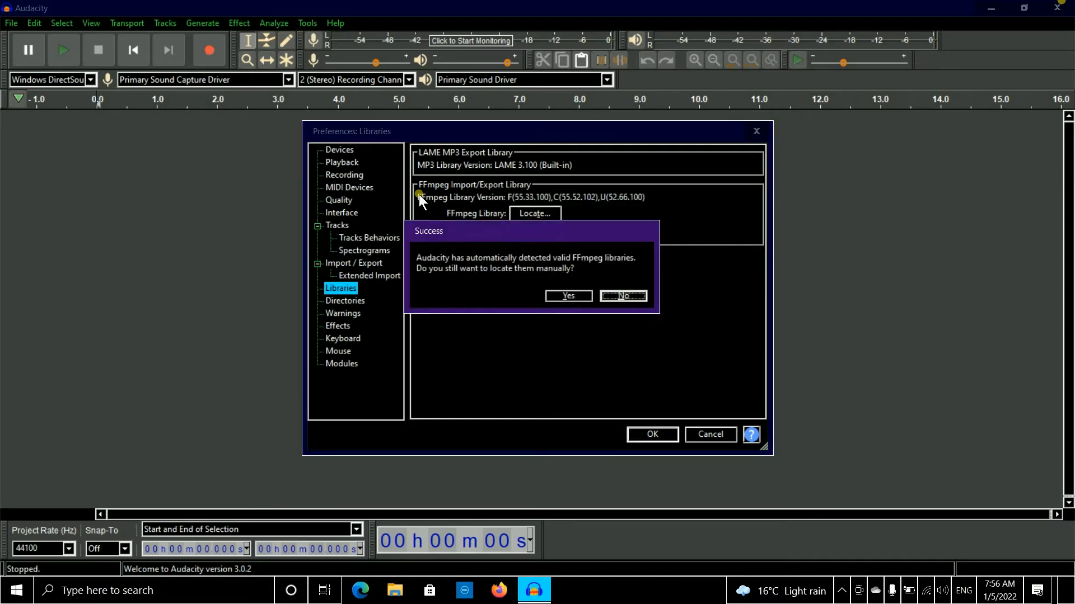
pyautogui.press('Tab')
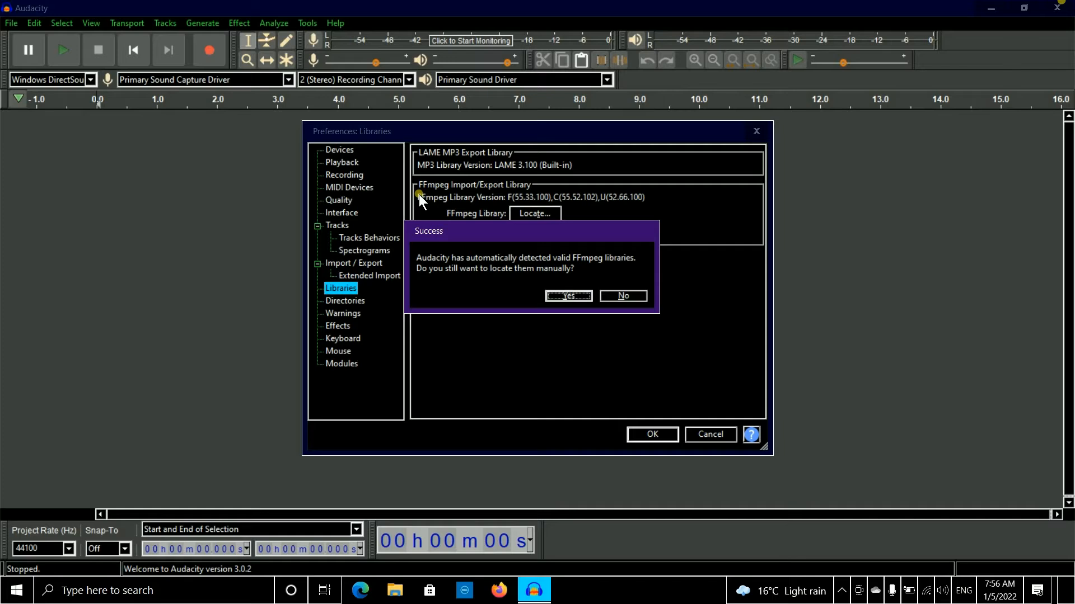
pyautogui.press('Tab')
pyautogui.press('Tab')
pyautogui.press('Tab')
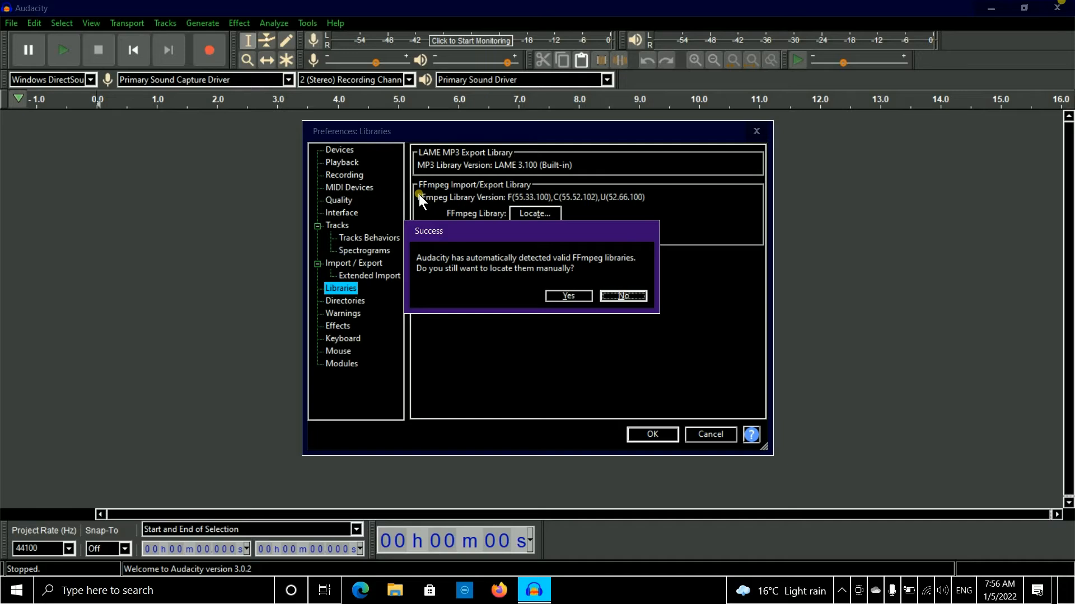
pyautogui.press('Return')
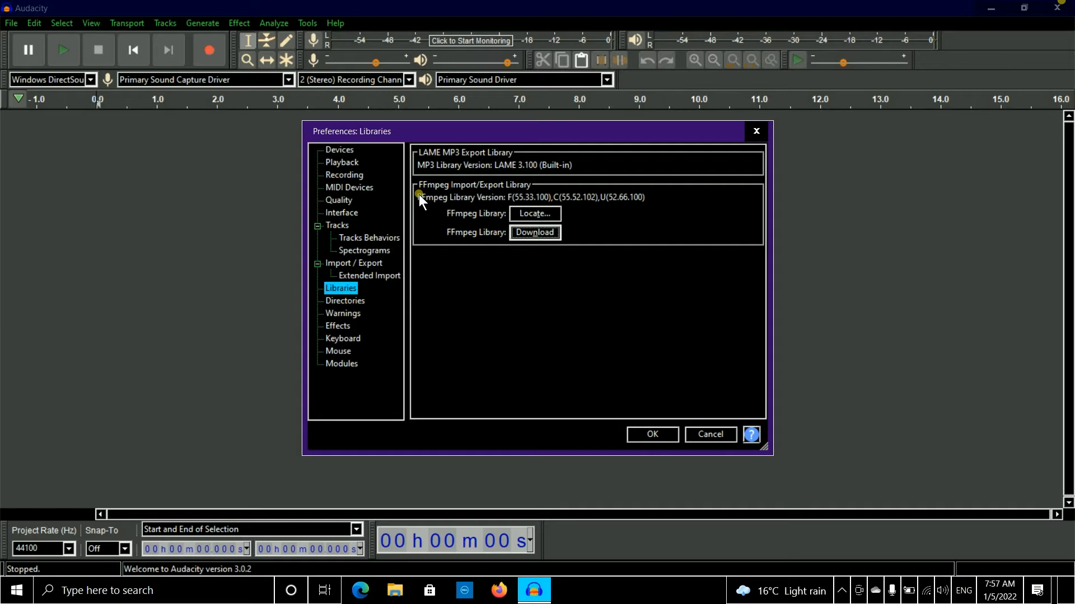
# Open the FFmpeg library download help and follow it to the manual page on installing and updating Audacity on Windows.
pyautogui.press('Return')
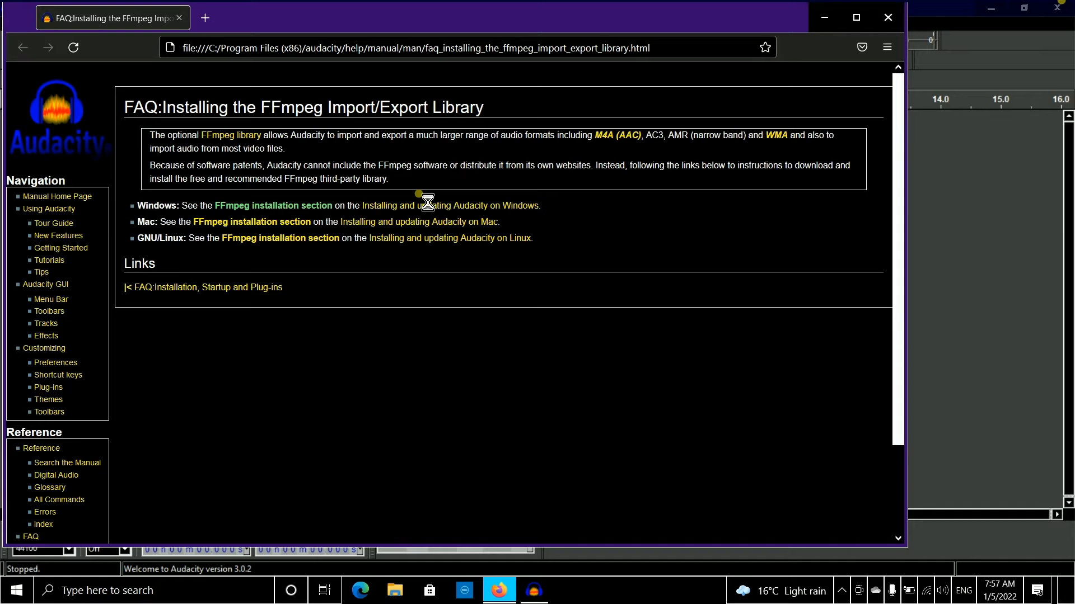
pyautogui.click(425, 204)
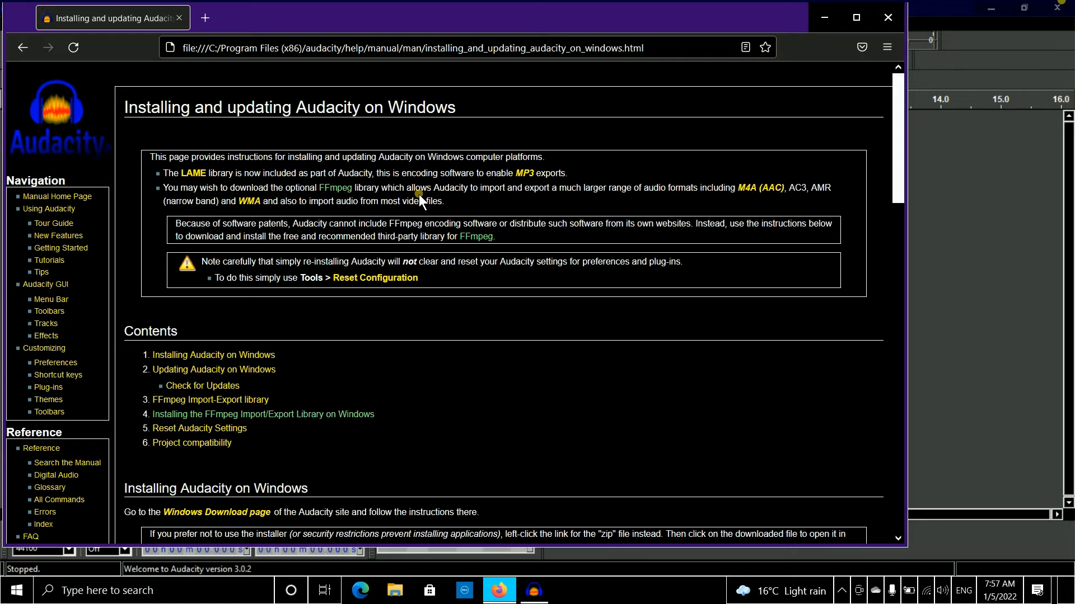
# Jump to the FFmpeg Import-Export library section from the manual page's table of contents.
pyautogui.press('Tab')
pyautogui.press('Tab')
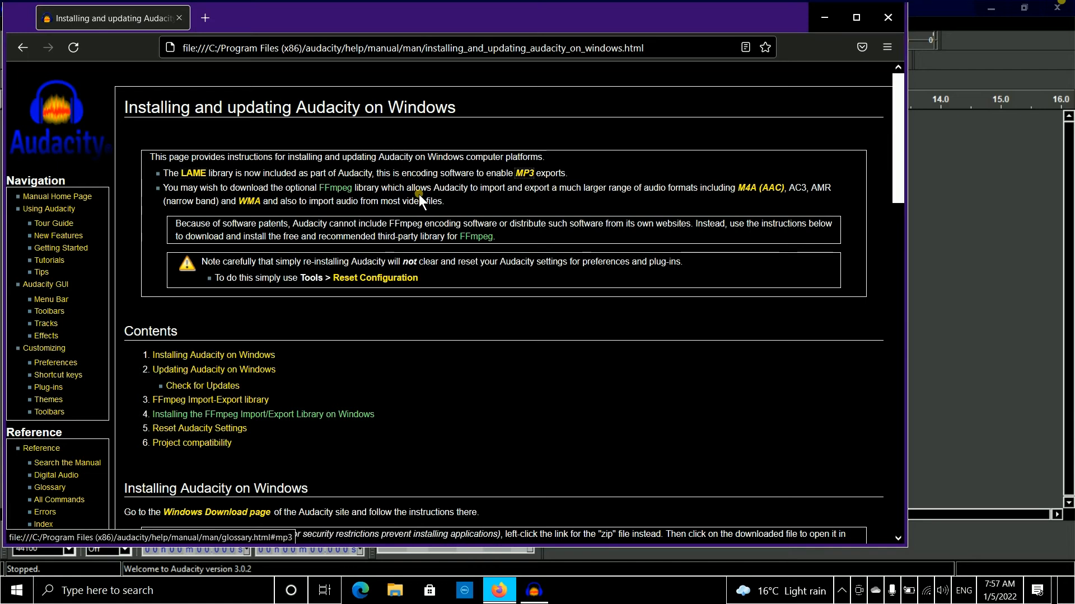
pyautogui.press('Tab')
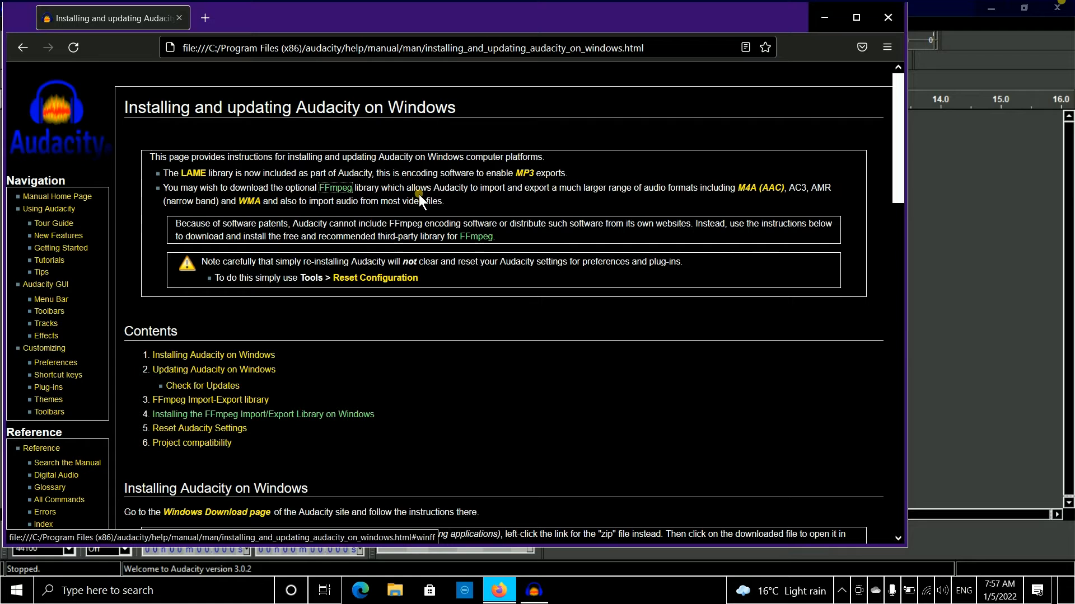
pyautogui.press('Tab')
pyautogui.press('Tab')
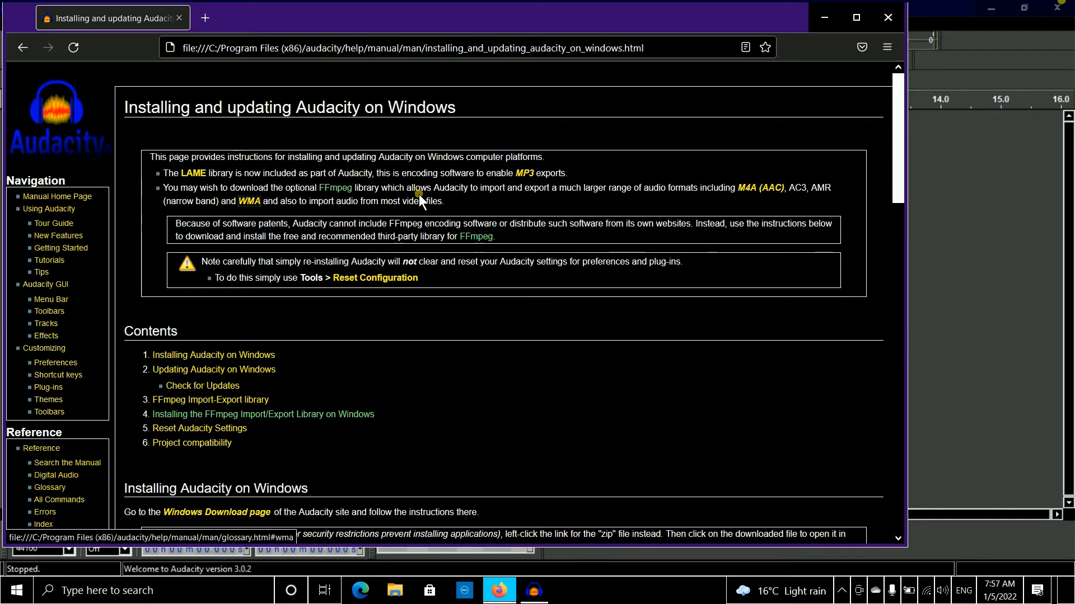
pyautogui.press('Tab')
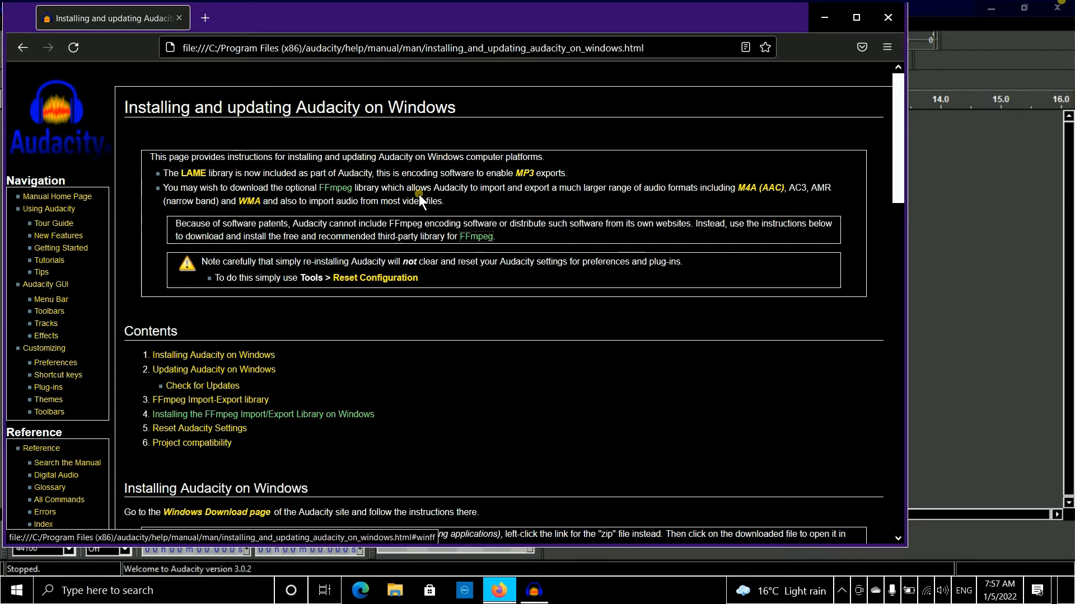
pyautogui.press('Tab')
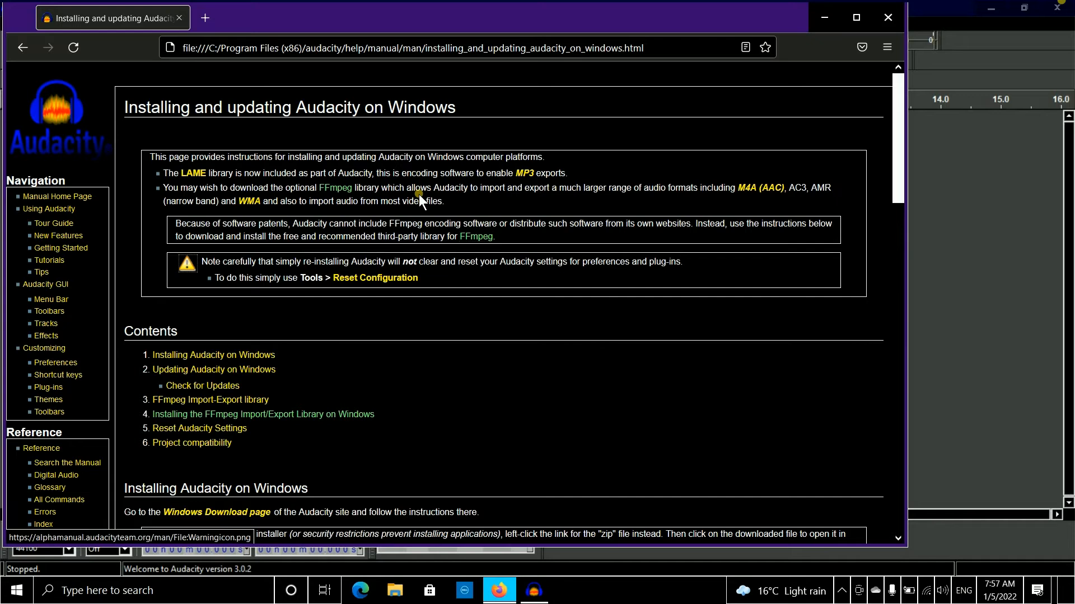
pyautogui.press('Tab')
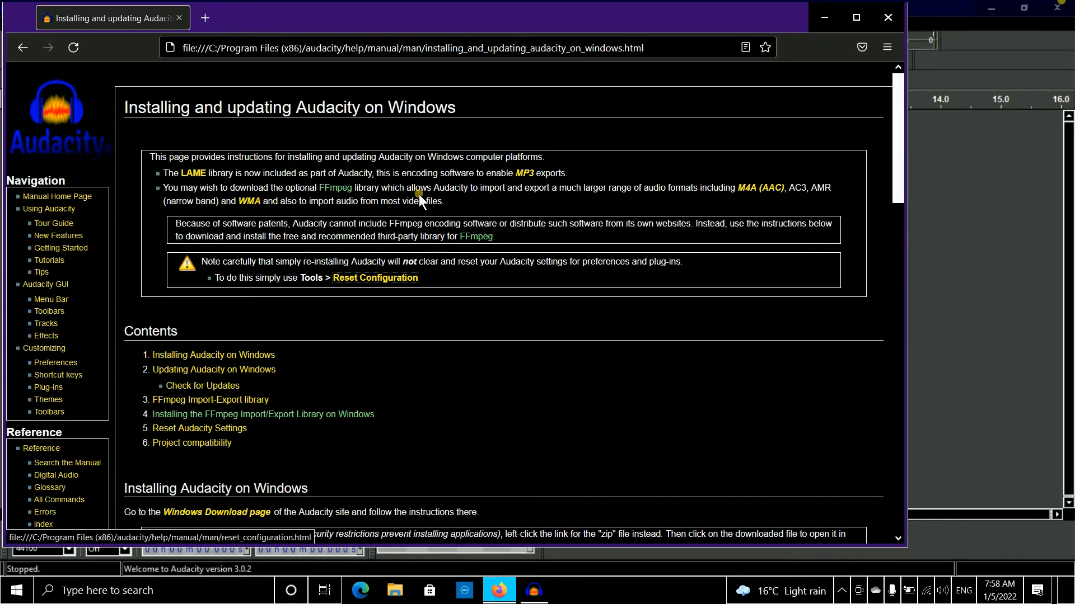
pyautogui.press('Tab')
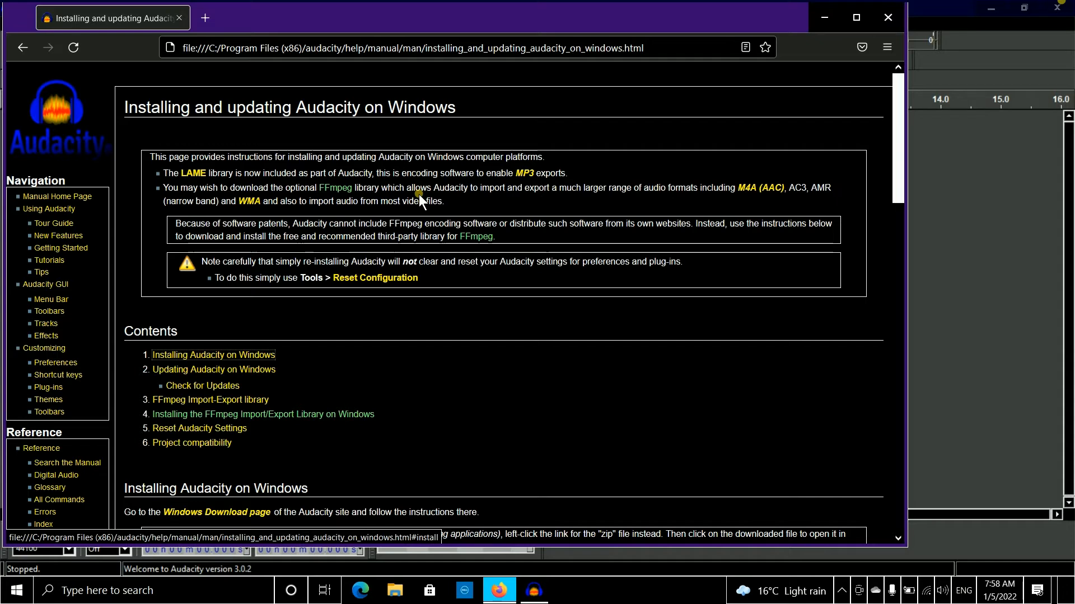
pyautogui.press('Tab')
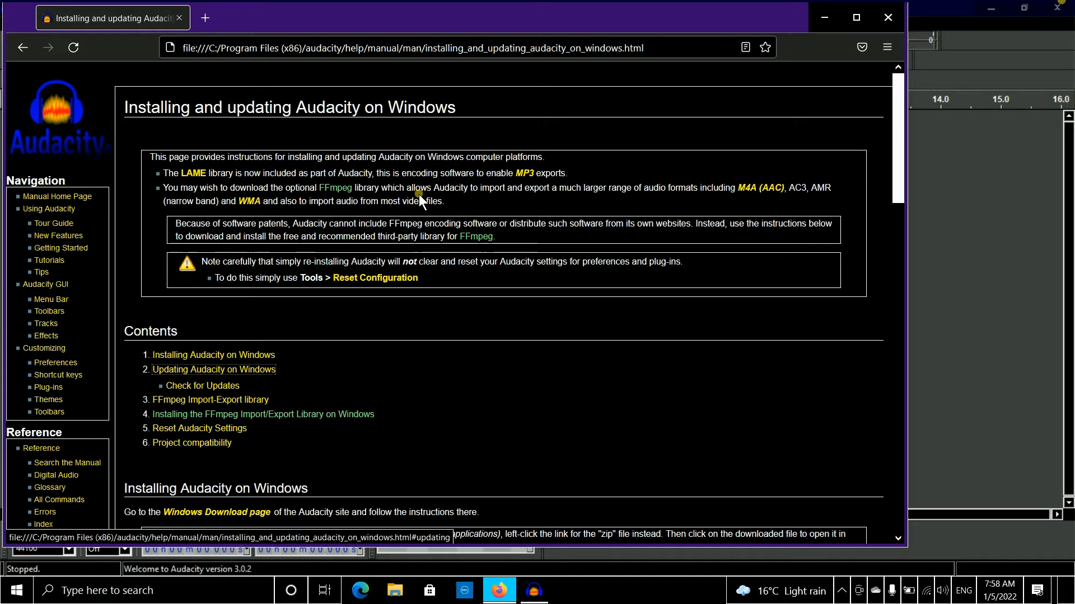
pyautogui.press('Tab')
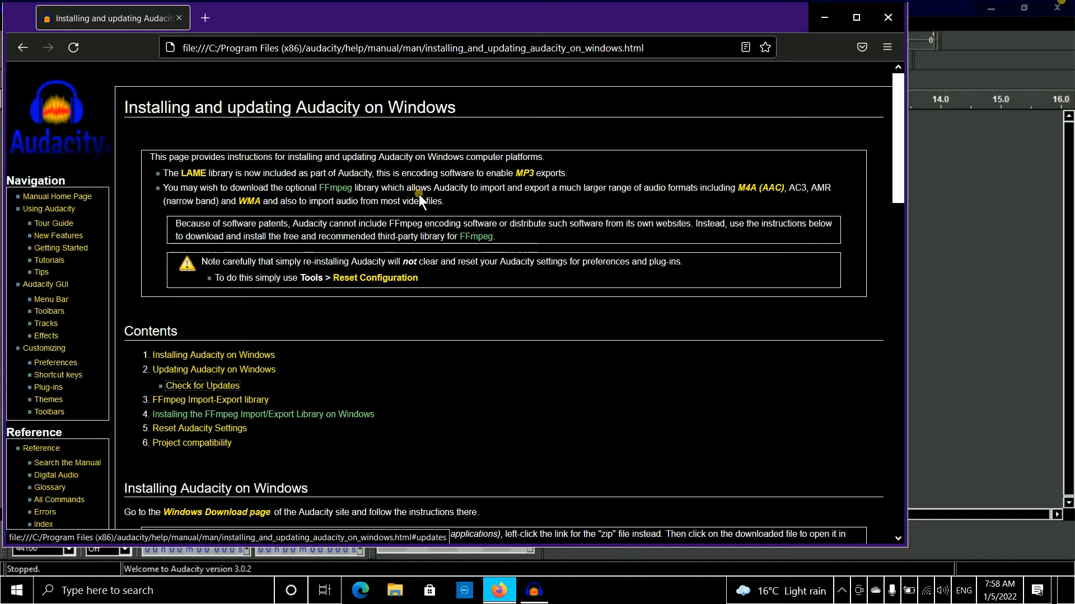
pyautogui.press('Tab')
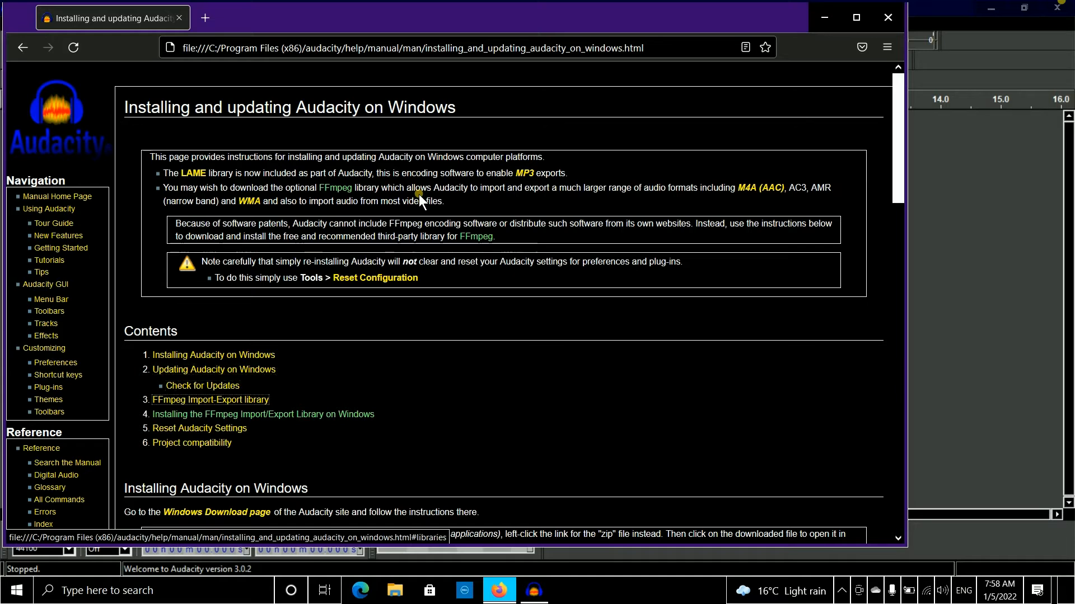
pyautogui.press('Return')
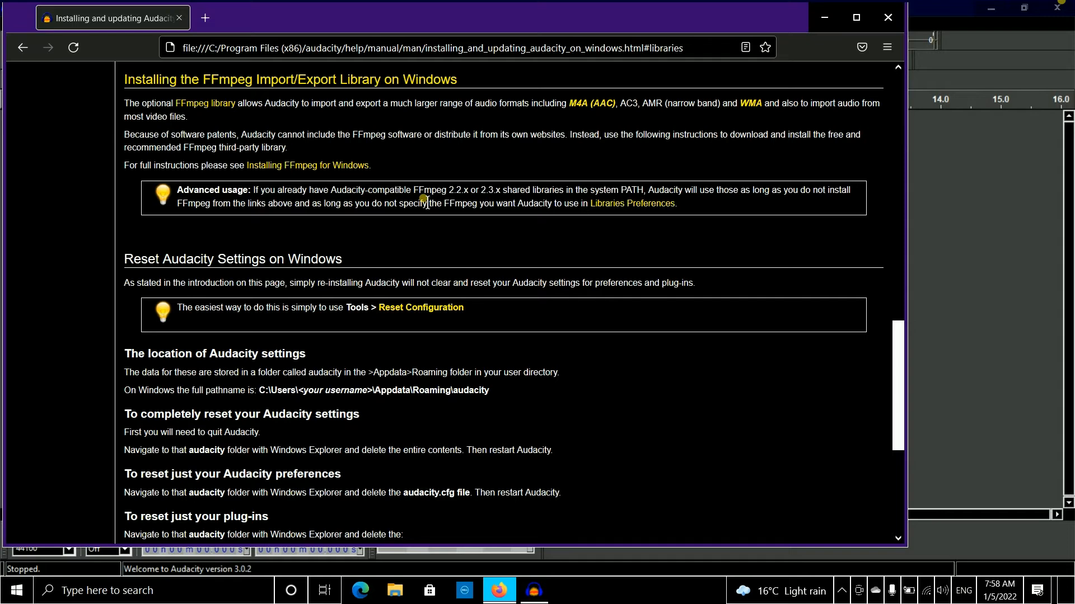
# Open the Installing FFmpeg for Windows instructions and jump to the Recommended Installer section.
pyautogui.press('Return')
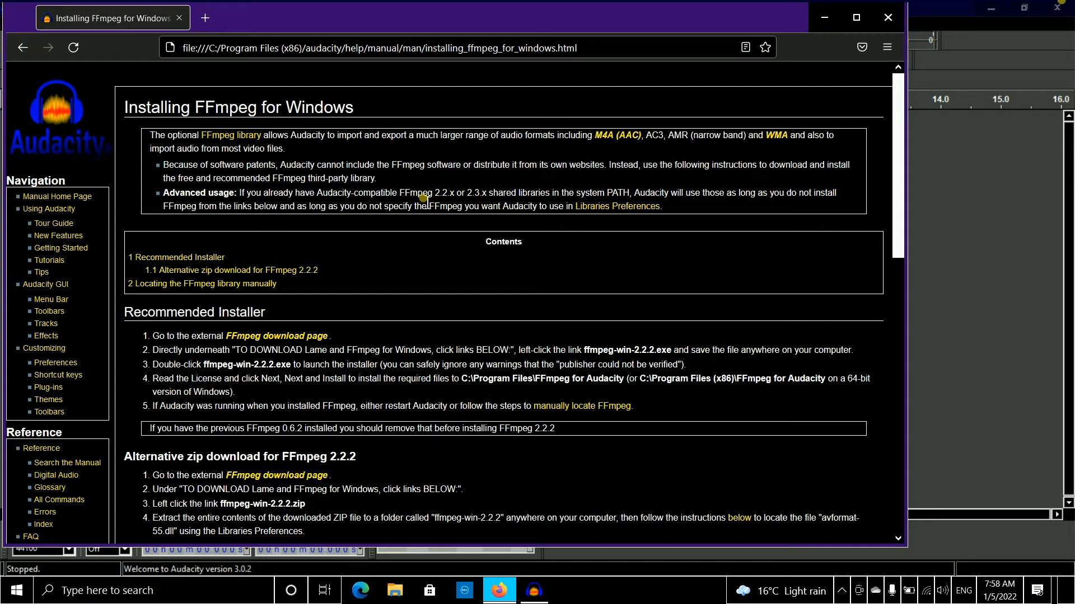
pyautogui.press('Tab')
pyautogui.press('Tab')
pyautogui.press('Tab')
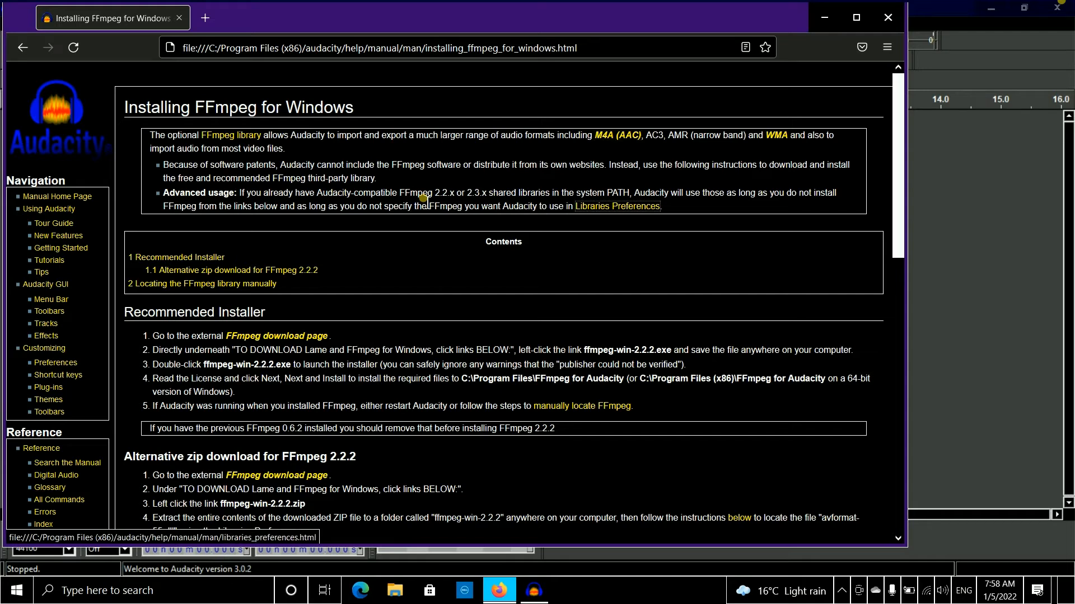
pyautogui.press('Tab')
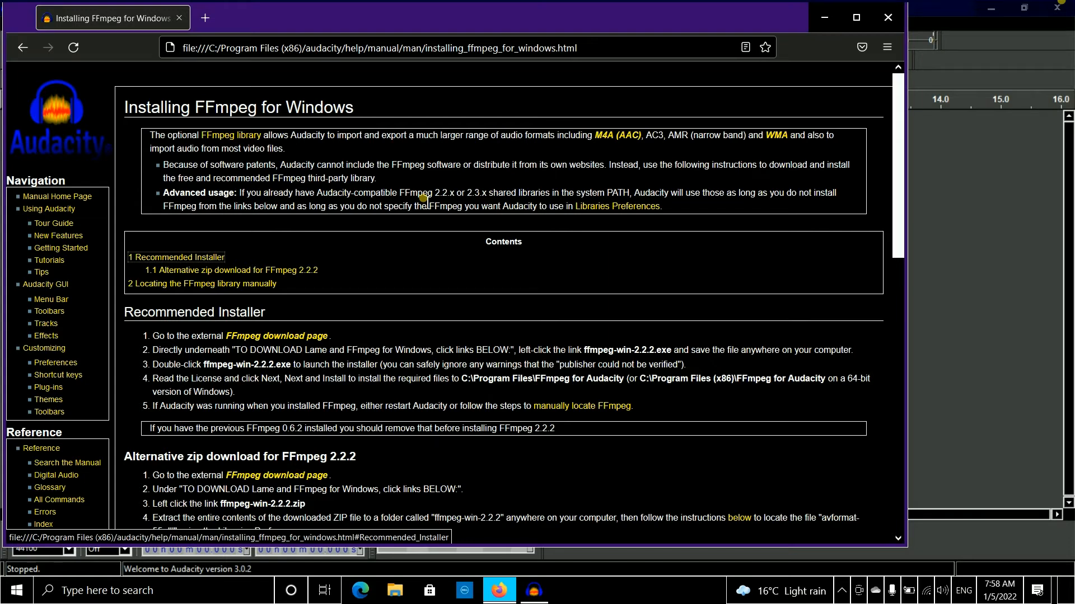
pyautogui.press('Return')
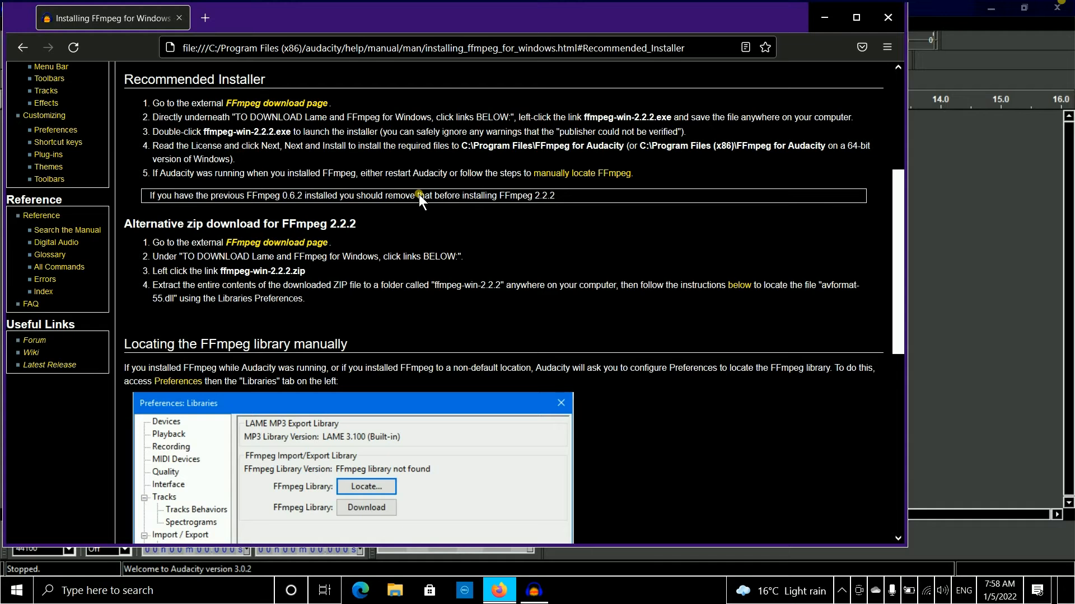
# Open the external FFmpeg download page from the Recommended Installer instructions and start downloading ffmpeg-win-2.2.2.zip for Windows.
pyautogui.press('Tab')
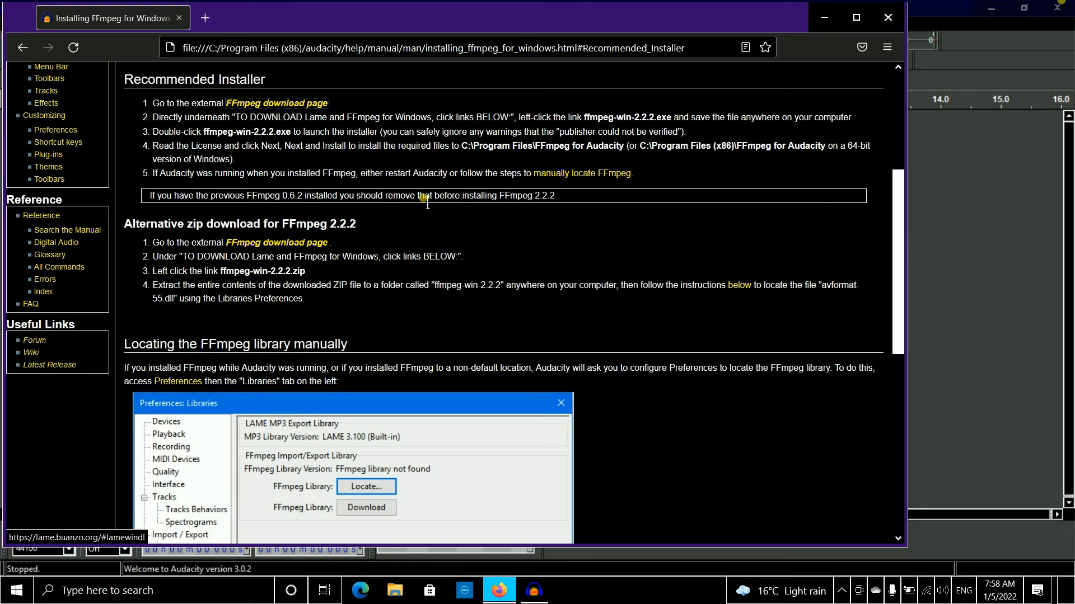
pyautogui.press('Return')
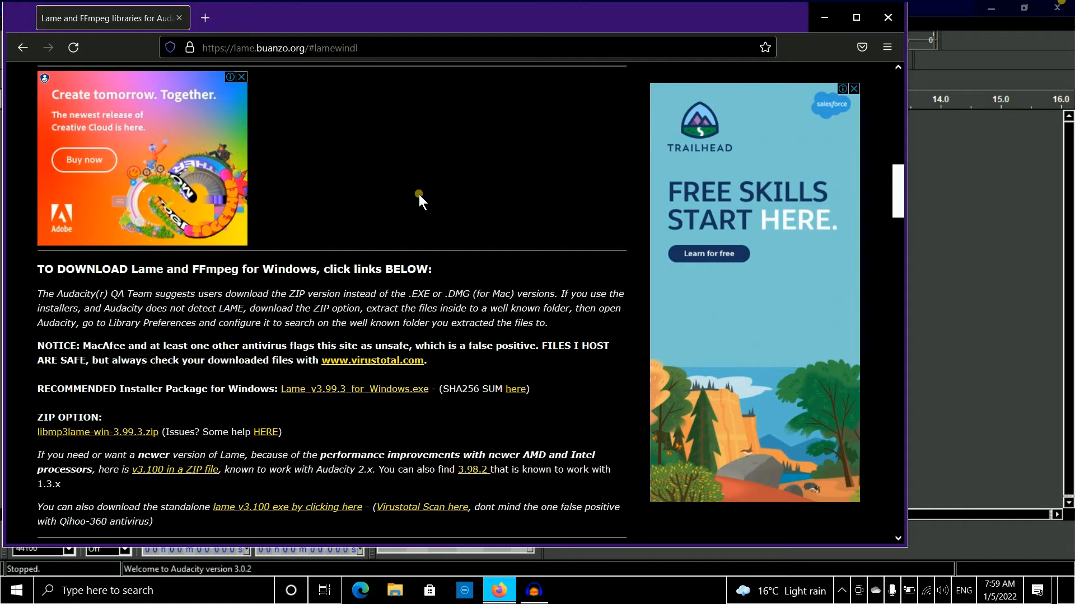
pyautogui.press('Tab')
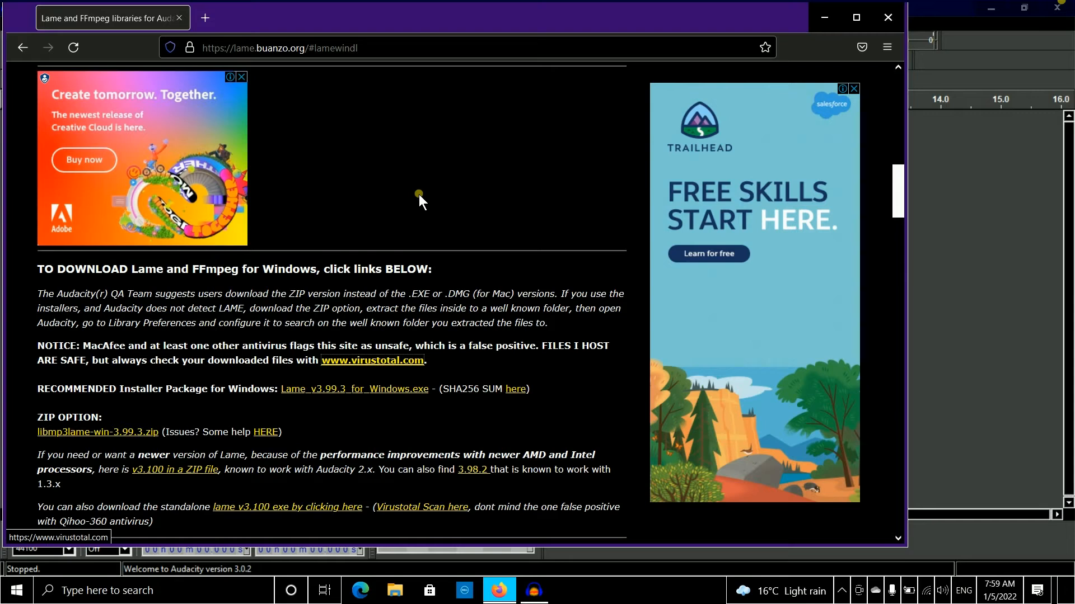
pyautogui.press('Tab')
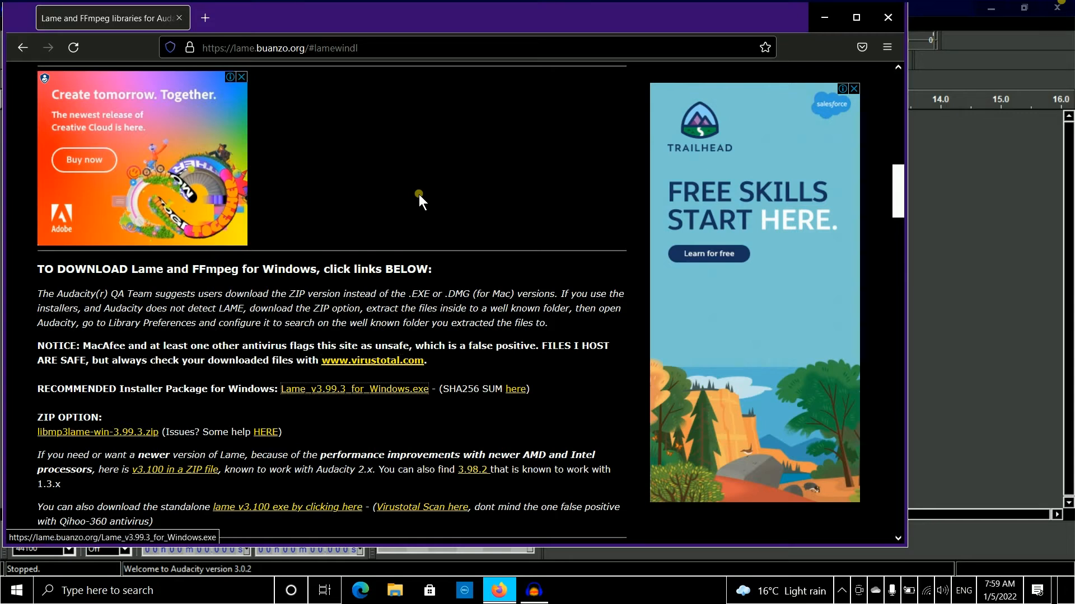
pyautogui.press('Tab')
pyautogui.press('Tab')
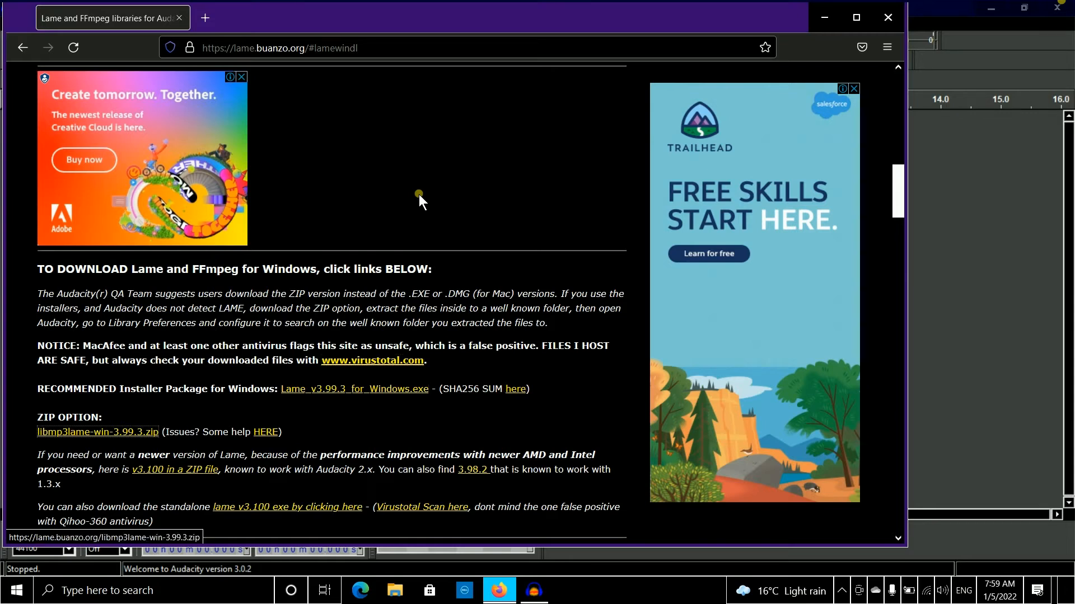
pyautogui.press('Tab')
pyautogui.press('Tab')
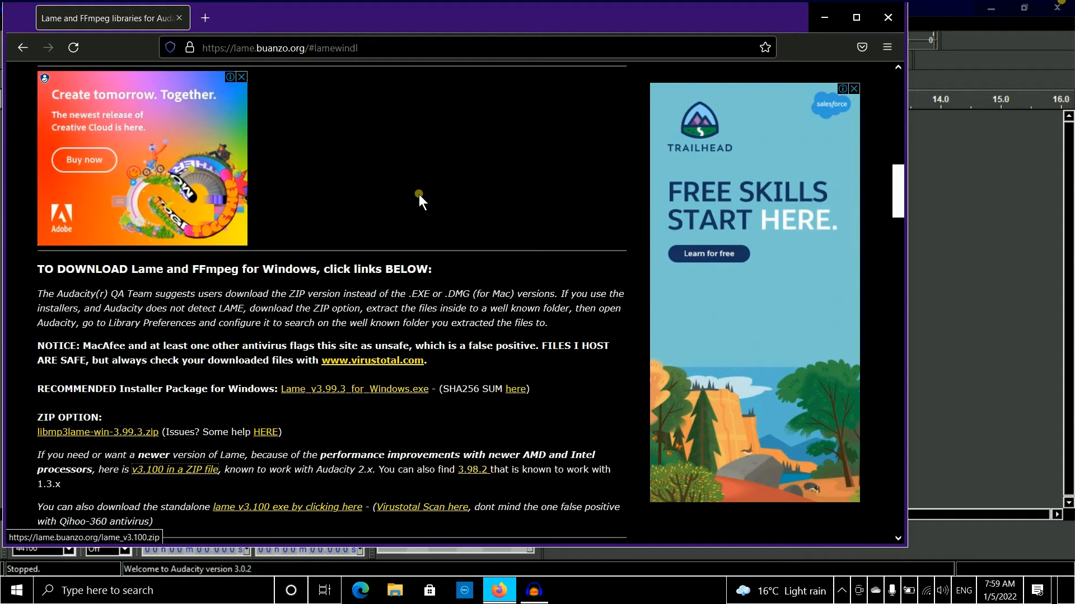
pyautogui.press('Tab')
pyautogui.press('Tab')
pyautogui.press('Tab')
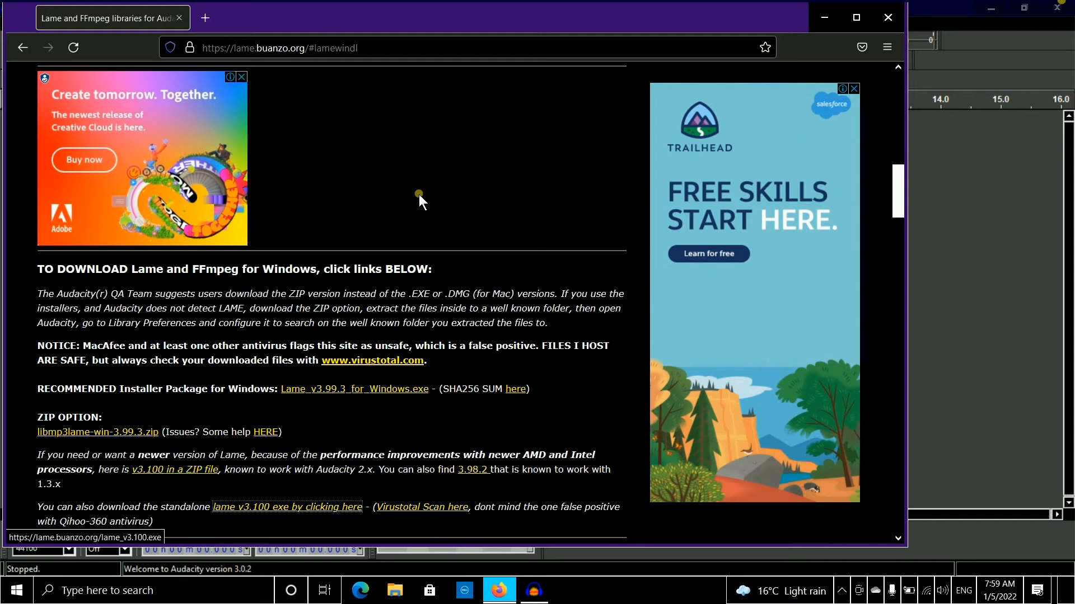
pyautogui.press('Tab')
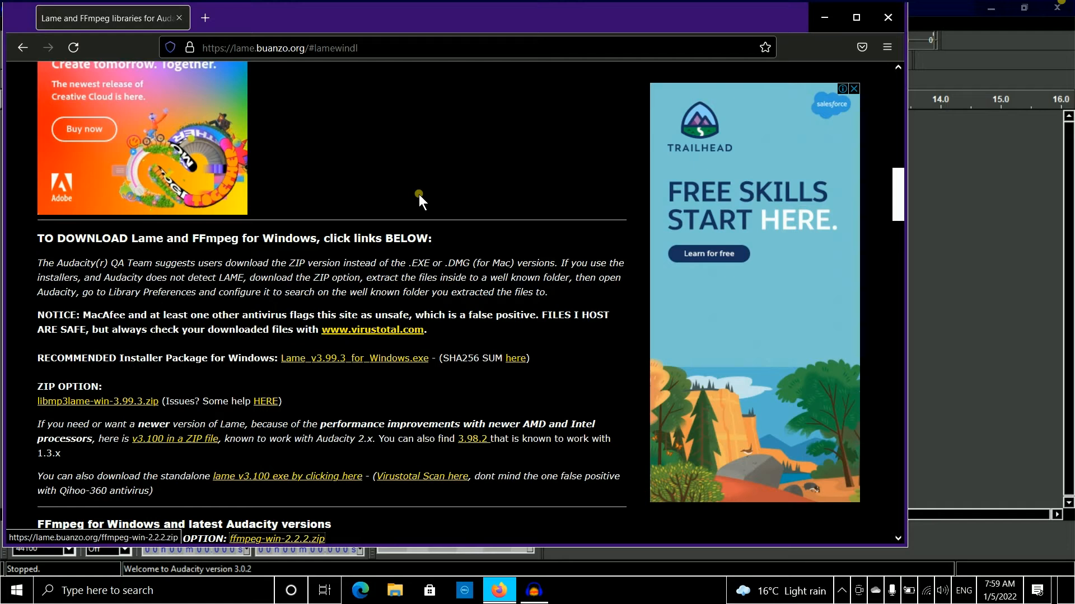
pyautogui.press('Return')
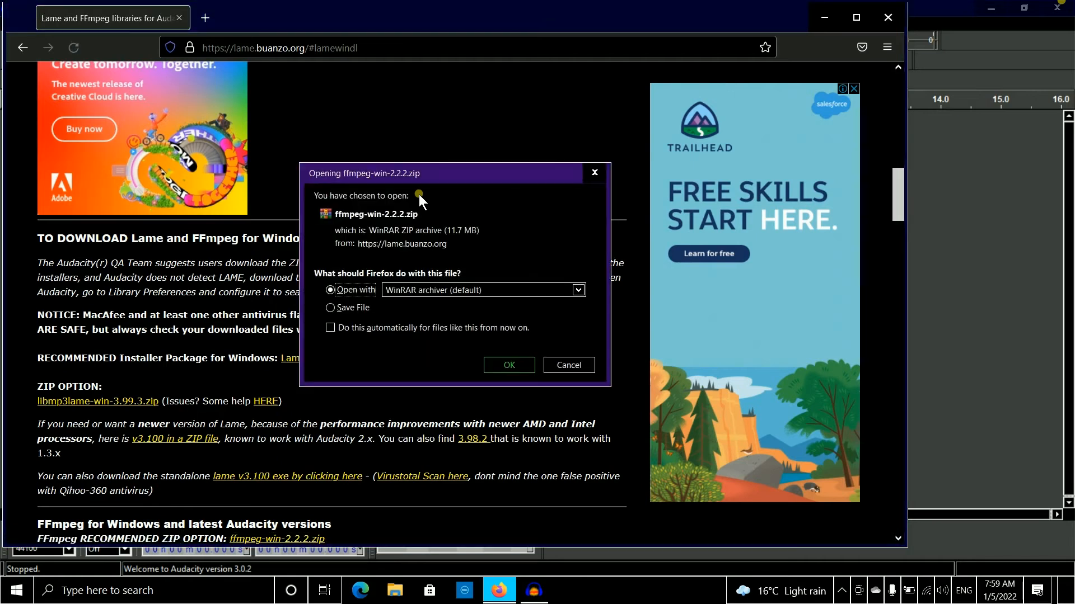
# Choose to save the ffmpeg-win-2.2.2.zip file instead of opening it in WinRAR and confirm the download.
pyautogui.press('Tab')
pyautogui.press('Tab')
pyautogui.press('Tab')
pyautogui.press('Tab')
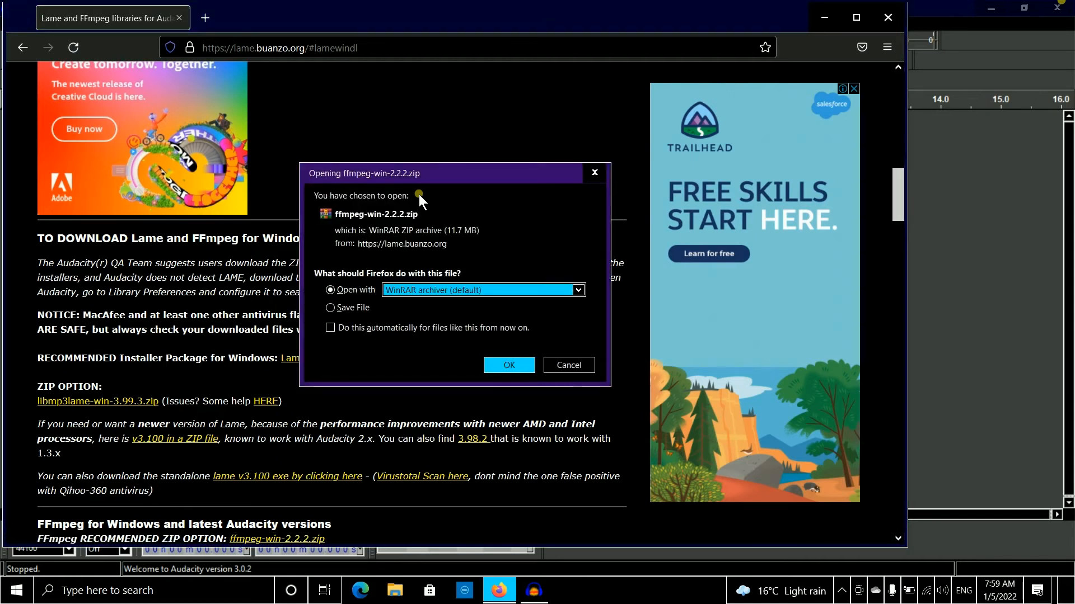
pyautogui.press('Tab')
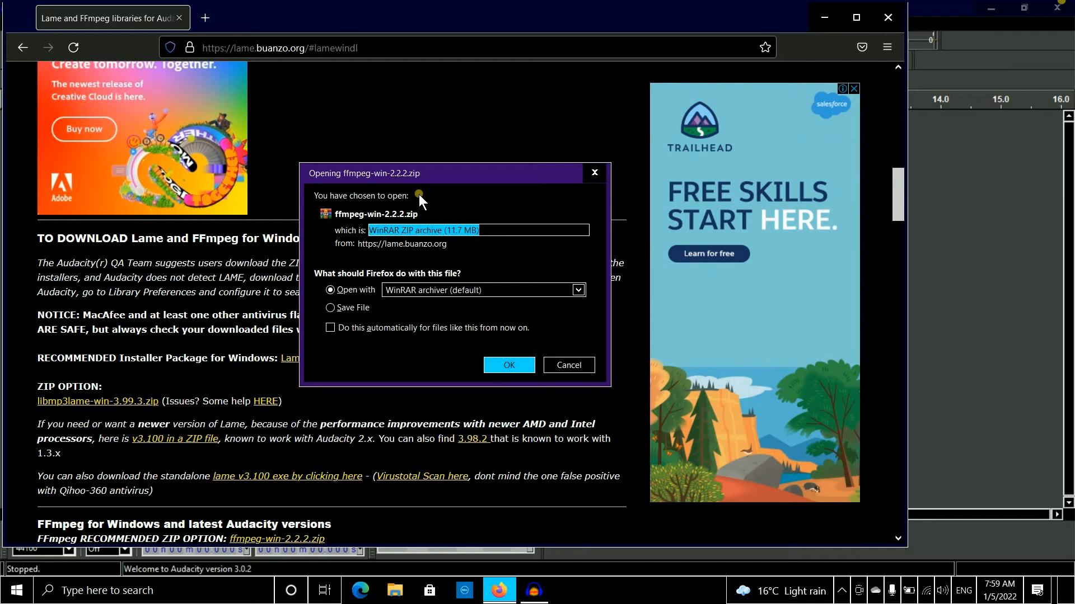
pyautogui.press('Tab')
pyautogui.press('Down')
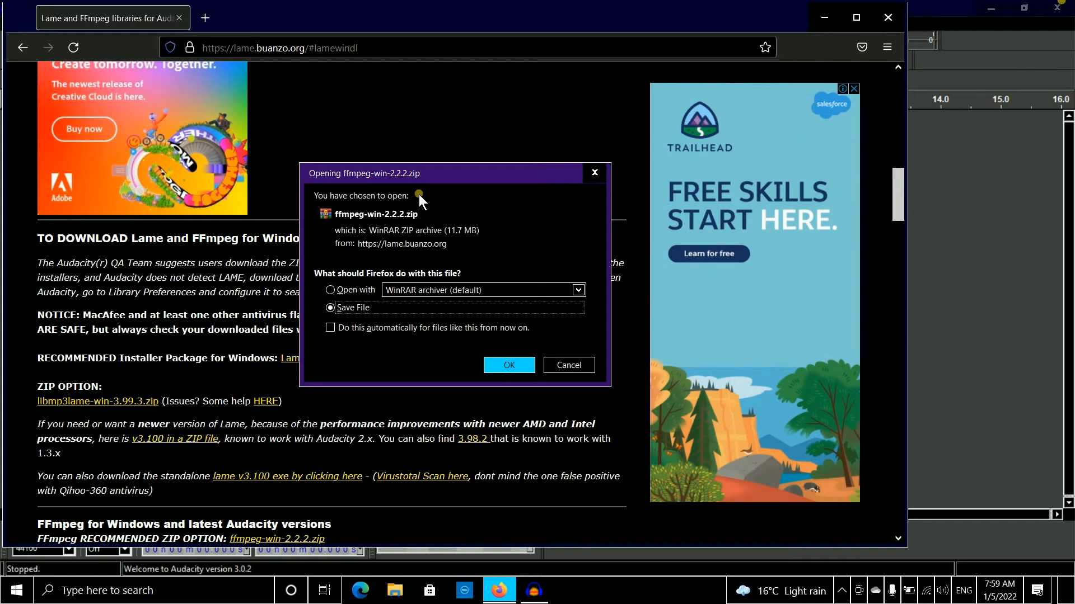
pyautogui.press('Tab')
pyautogui.press('Tab')
pyautogui.press('Tab')
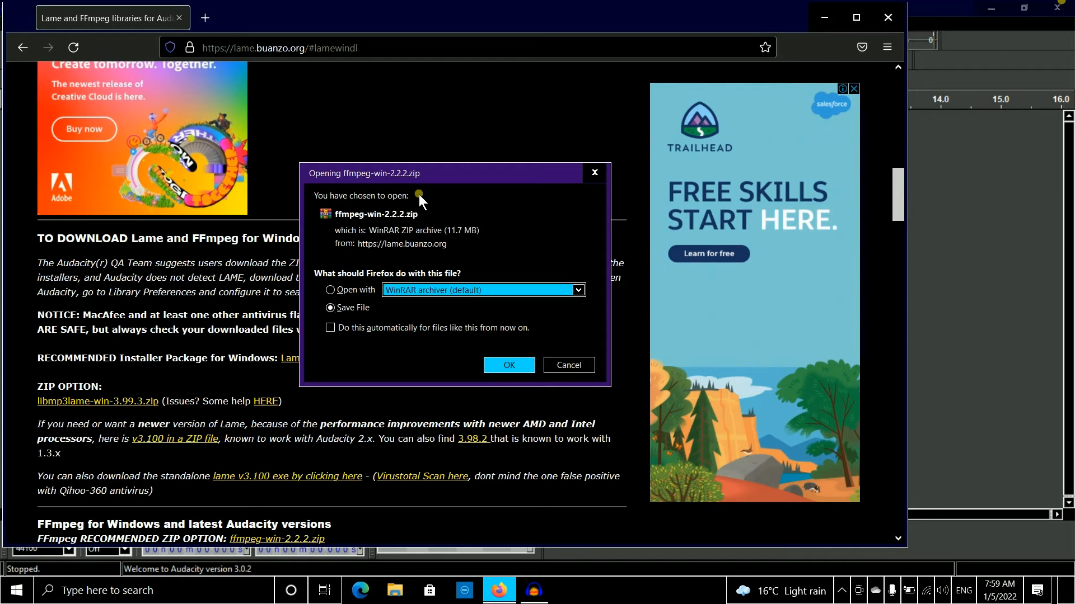
pyautogui.press('Return')
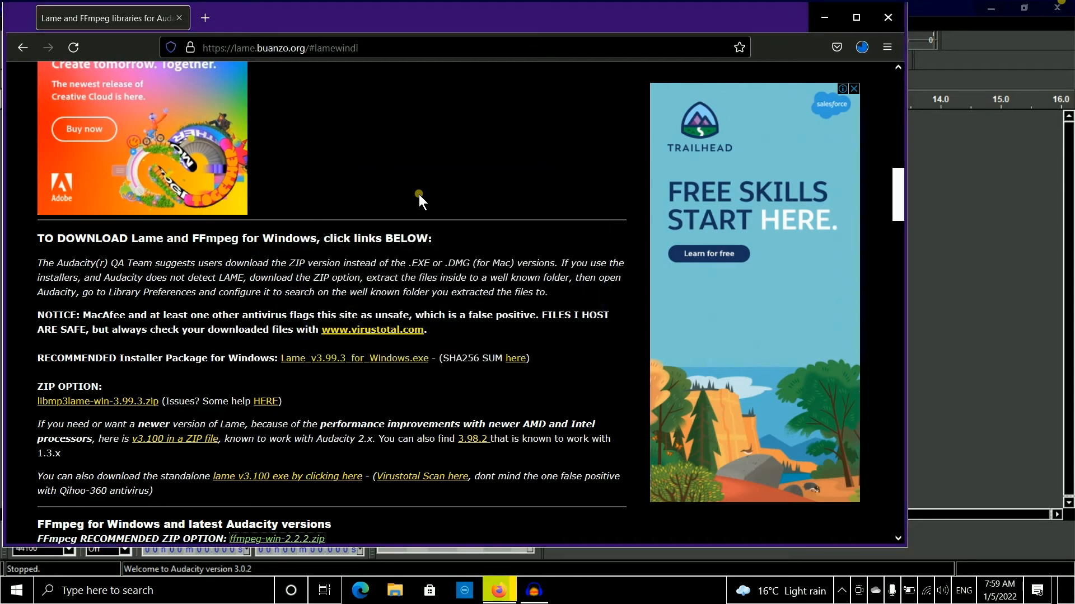
# Show the browser's list of downloads and select ffmpeg-win-2.2.2.zip in it.
pyautogui.press('alt')
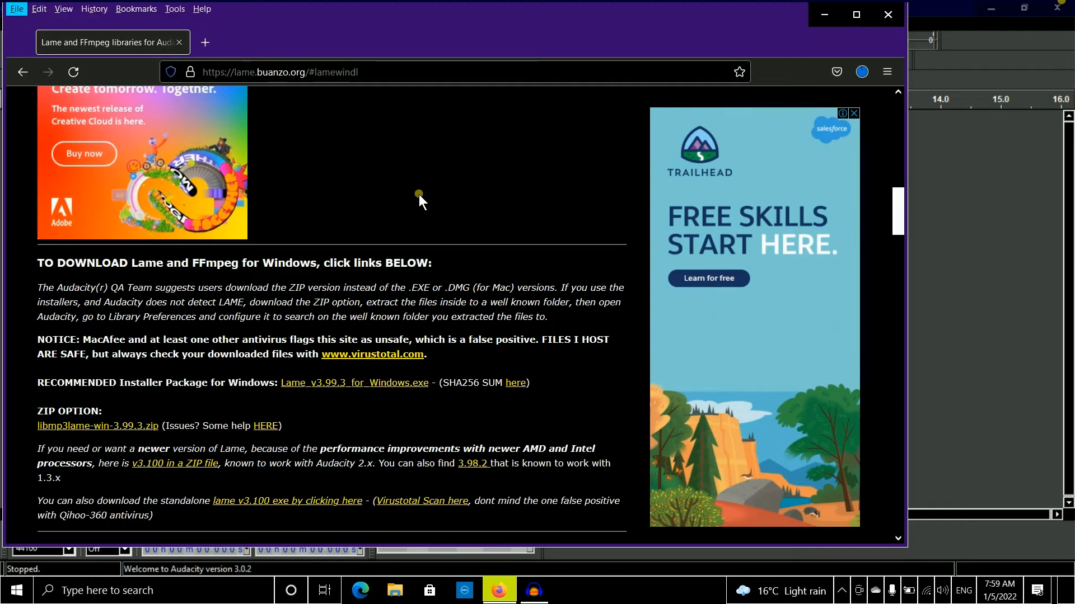
pyautogui.press('Right')
pyautogui.press('Right')
pyautogui.press('Right')
pyautogui.press('Right')
pyautogui.press('Right')
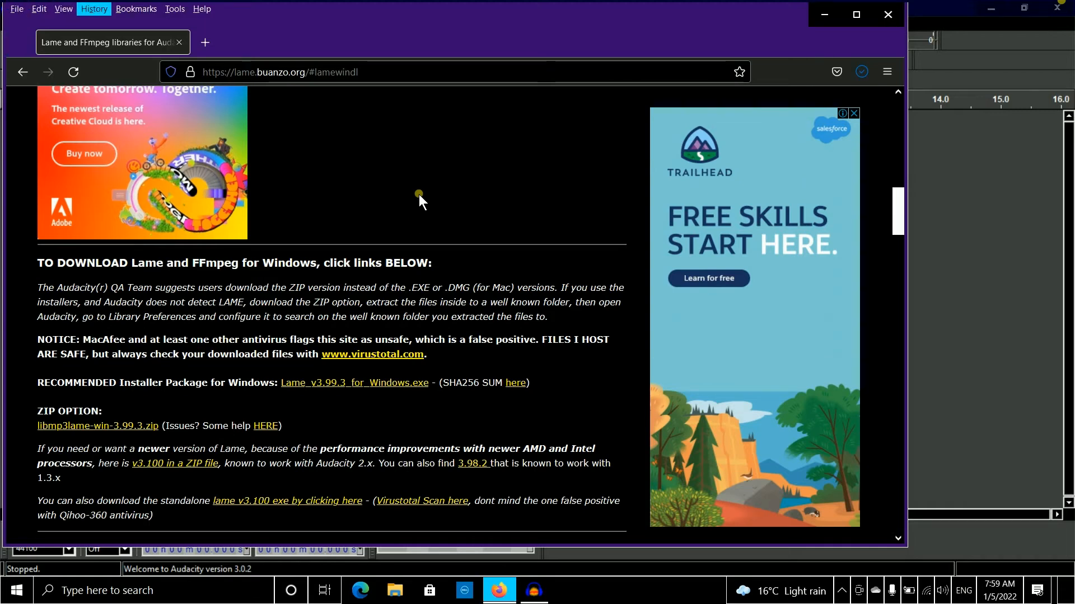
pyautogui.press('Down')
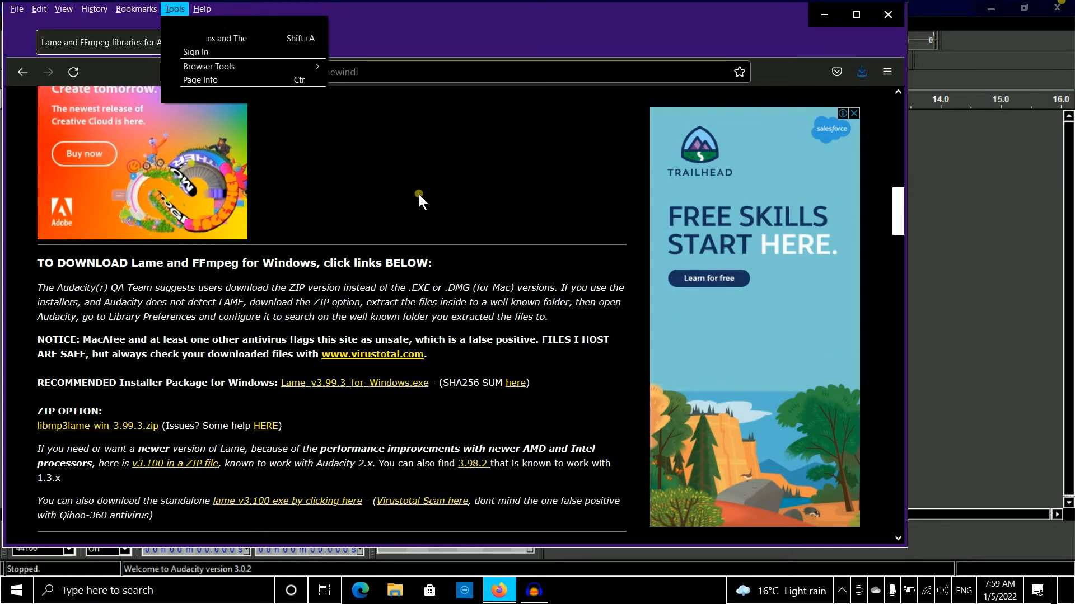
pyautogui.press('Down')
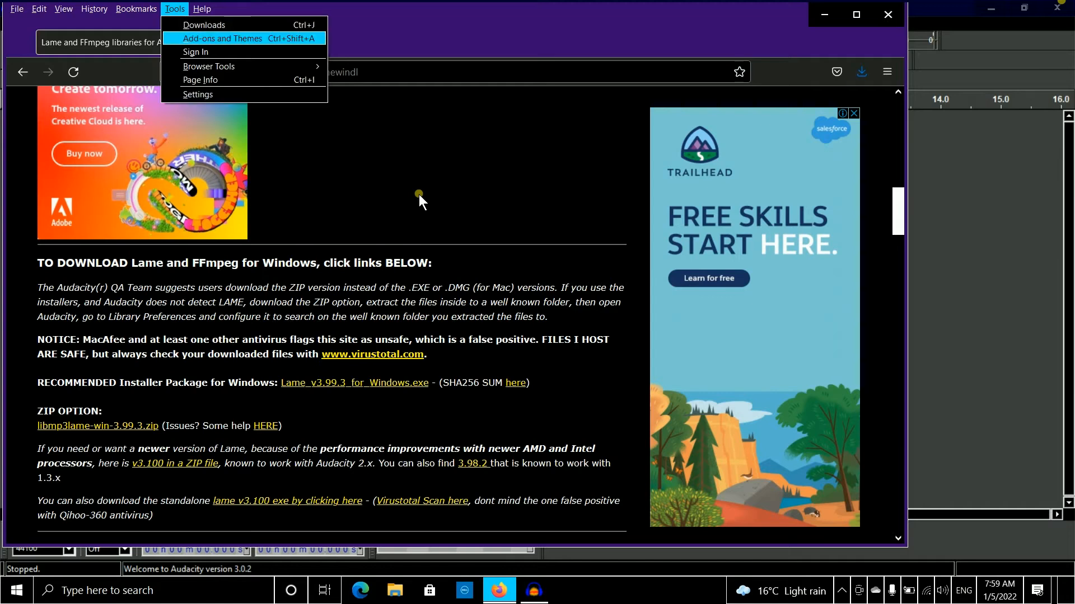
pyautogui.press('Up')
pyautogui.press('Return')
pyautogui.press('Down')
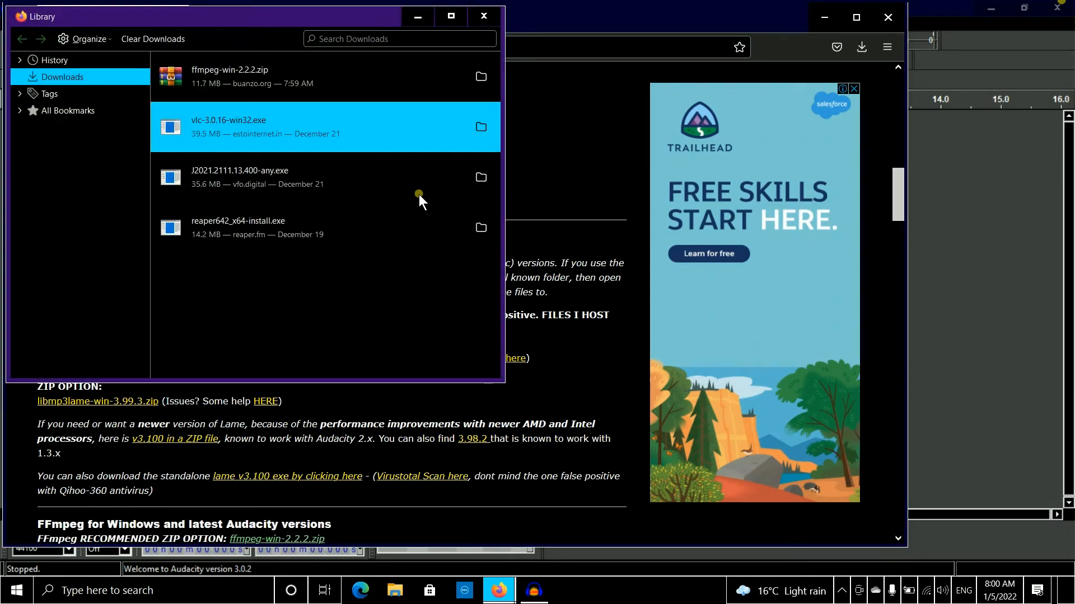
pyautogui.press('Up')
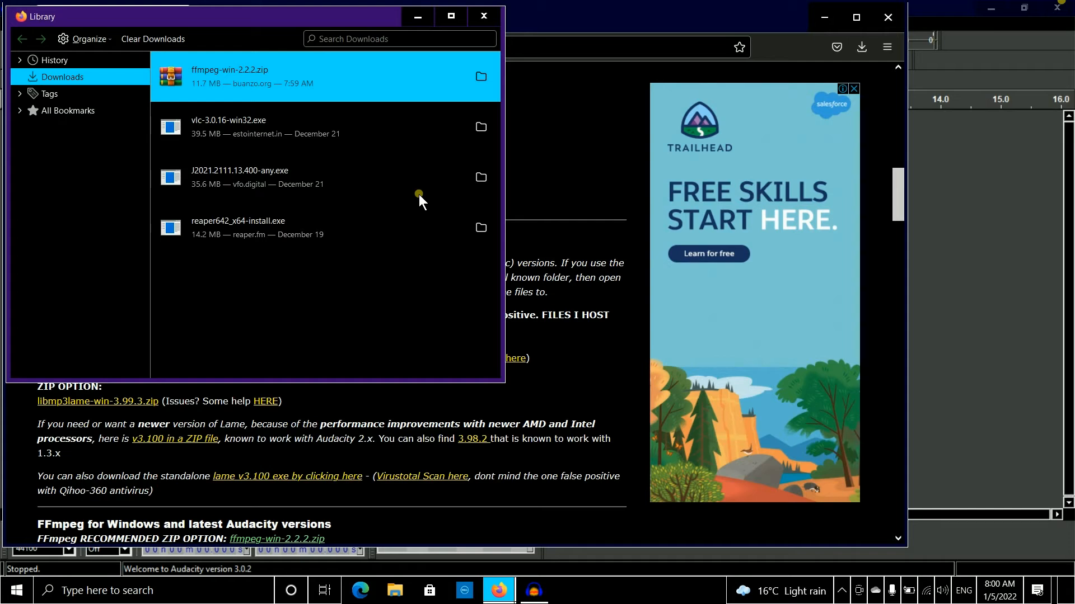
# Close the downloads library and the browser, dismiss Audacity's Libraries preferences, and exit Audacity.
pyautogui.hotkey('alt', 'F4')
pyautogui.hotkey('alt', 'F4')
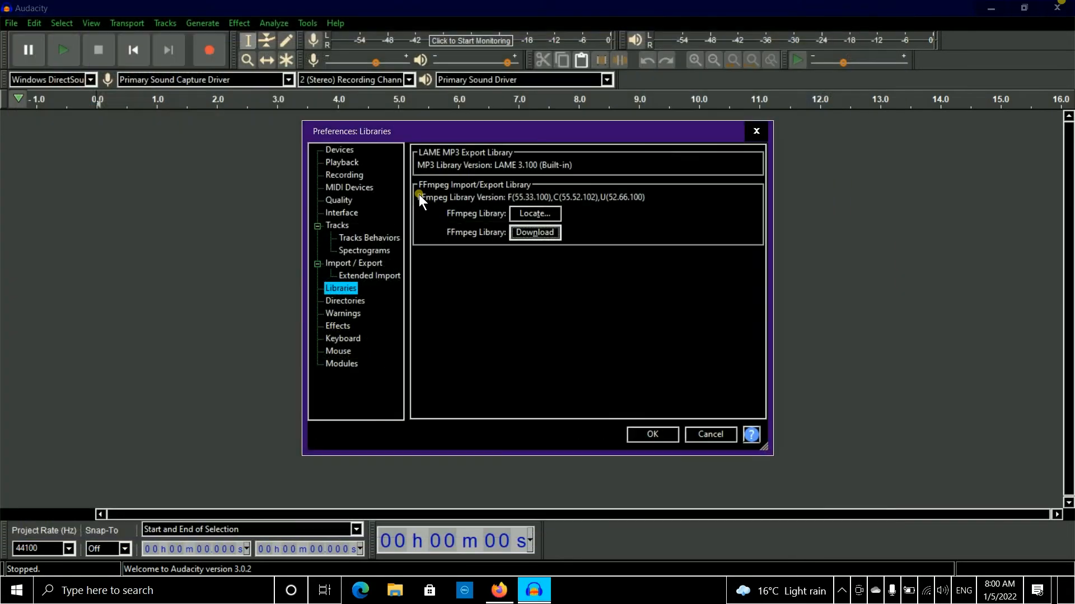
pyautogui.hotkey('alt', 'F4')
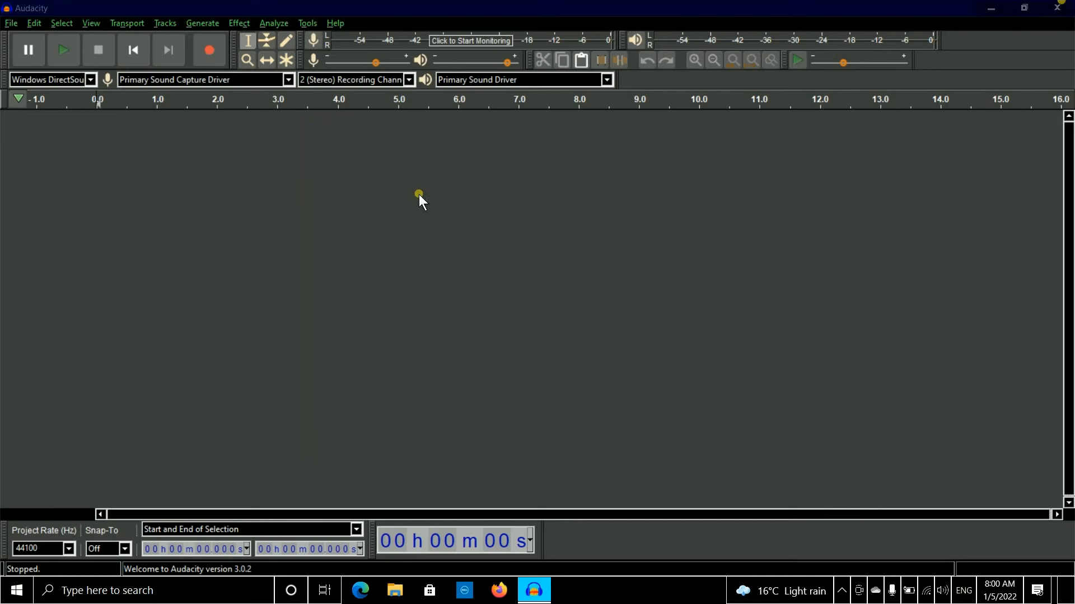
pyautogui.hotkey('alt', 'F4')
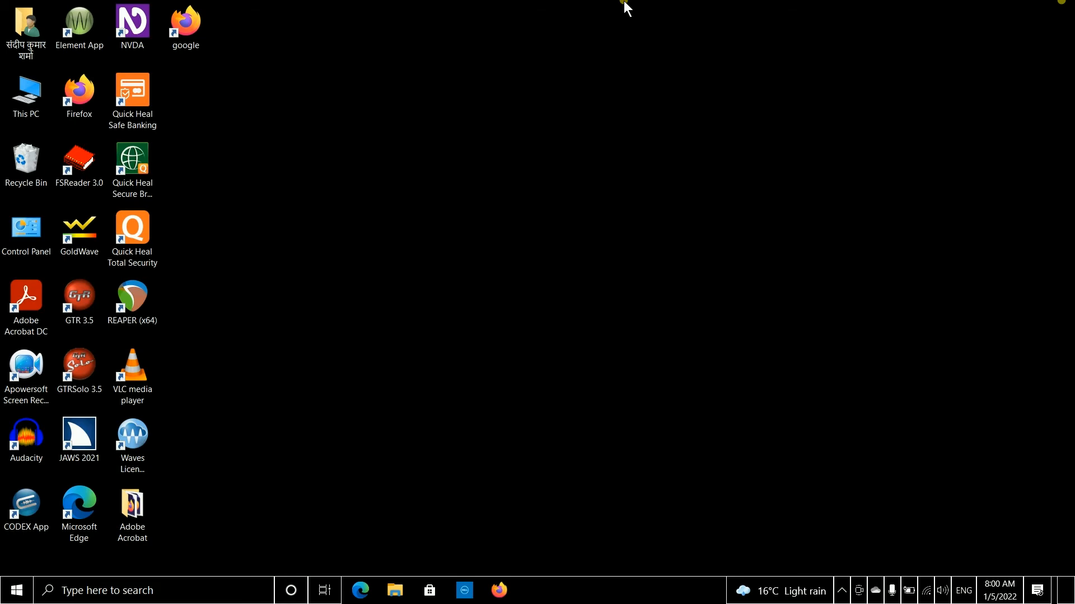
# Open This PC from the desktop.
pyautogui.rightClick(763, 2)
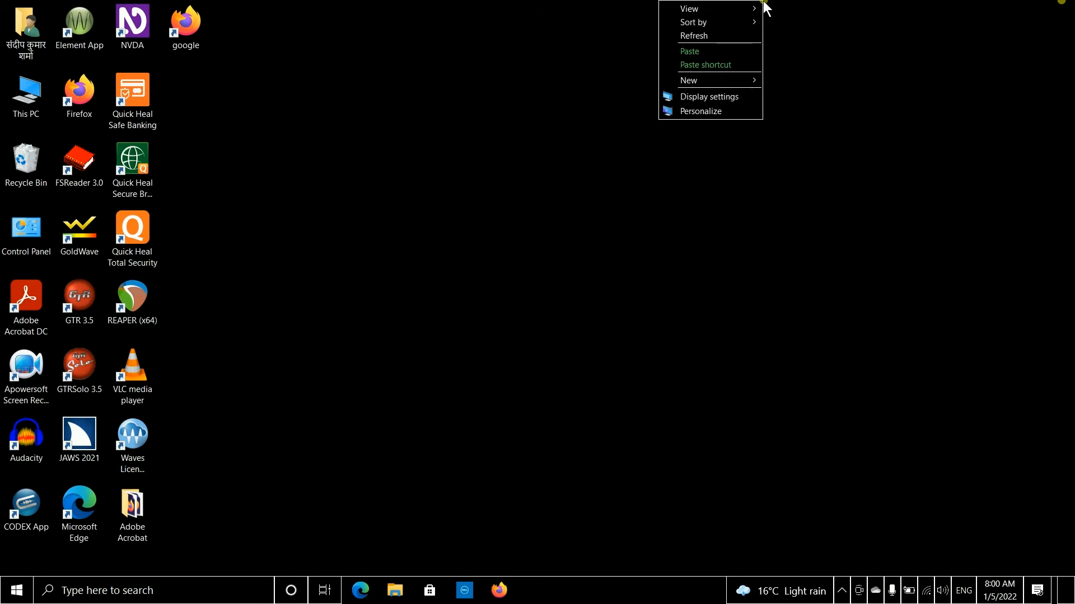
pyautogui.press('Down')
pyautogui.press('Down')
pyautogui.press('Return')
pyautogui.press('Down')
pyautogui.press('Down')
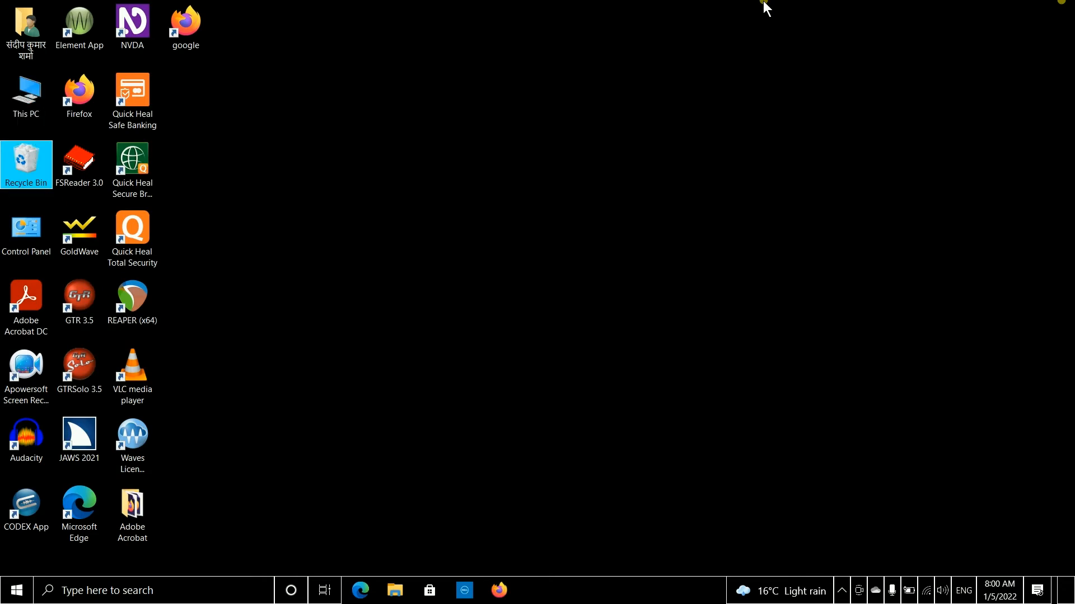
pyautogui.press('Up')
pyautogui.press('Return')
# Go to the 3D Objects folder and open the extracted ffmpeg-win-2.2.2 folder inside it.
pyautogui.press('Down')
pyautogui.press('Down')
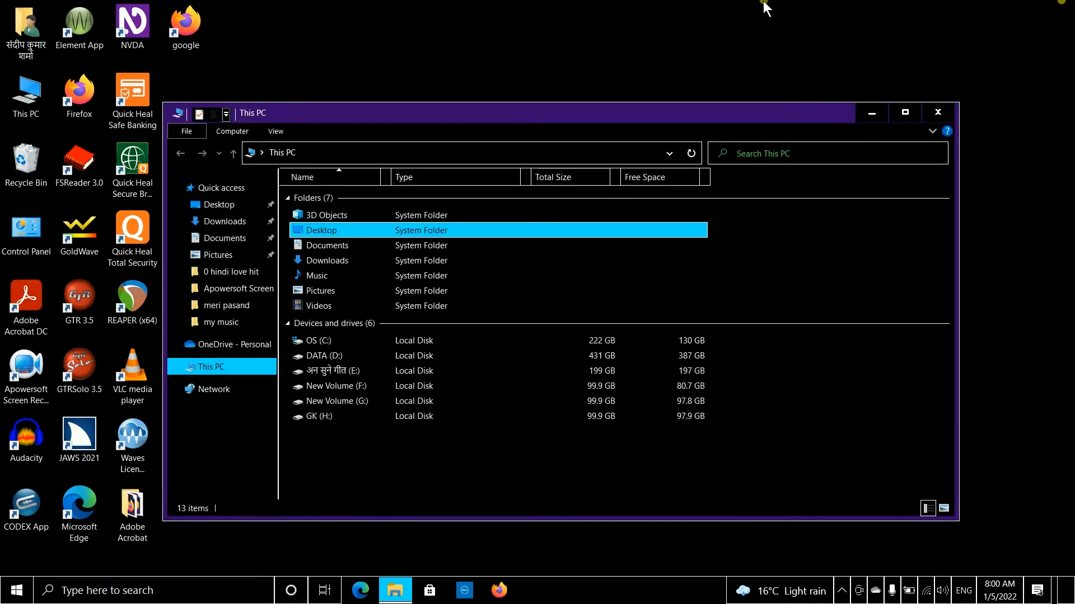
pyautogui.press('Down')
pyautogui.press('Up')
pyautogui.press('Up')
pyautogui.press('Up')
pyautogui.press('Return')
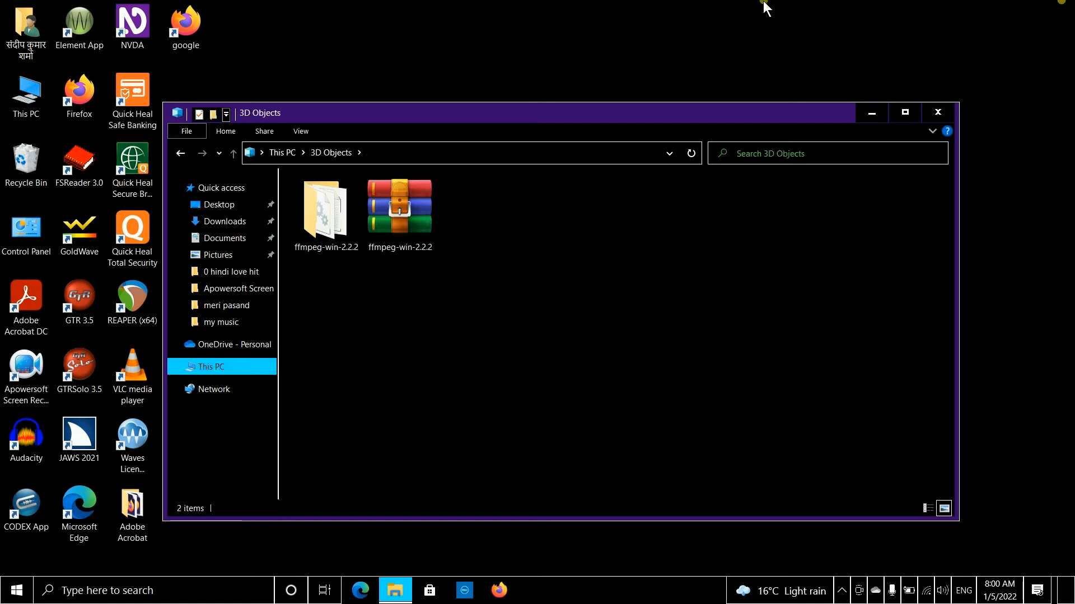
pyautogui.press('Right')
pyautogui.press('Left')
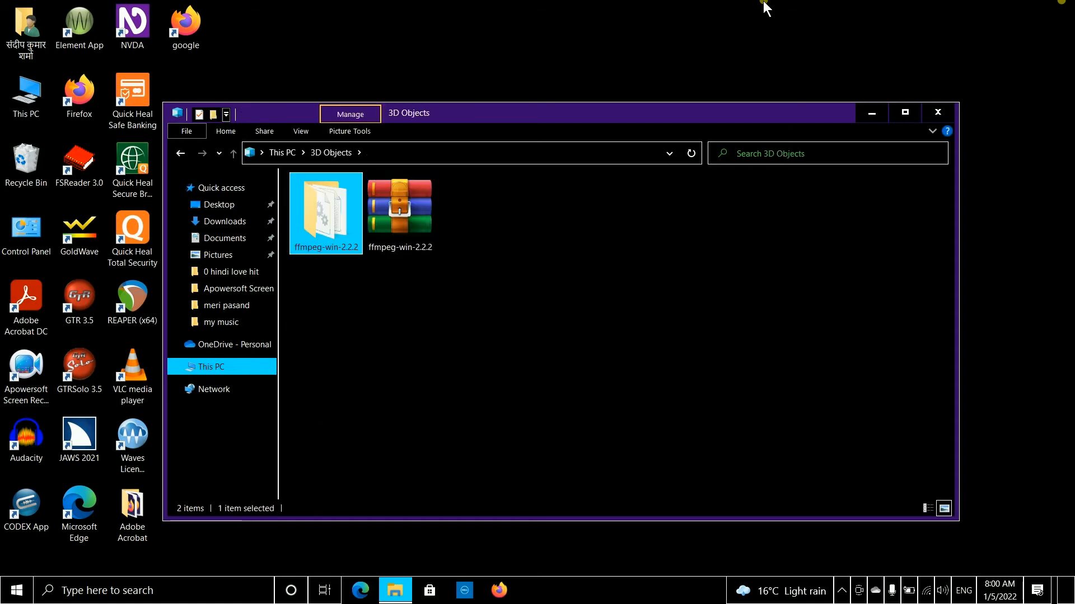
pyautogui.press('Return')
# Examine the DLL, application and text files in the extracted ffmpeg-win-2.2.2 folder.
pyautogui.press('Down')
pyautogui.press('Down')
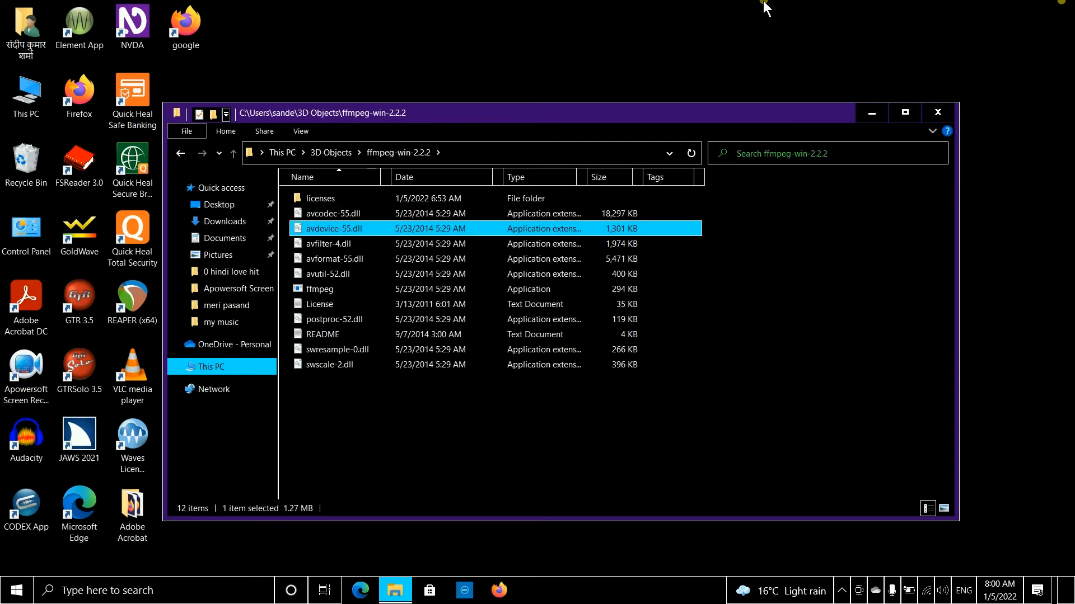
pyautogui.press('Down')
pyautogui.press('Down')
pyautogui.press('Down')
pyautogui.press('Down')
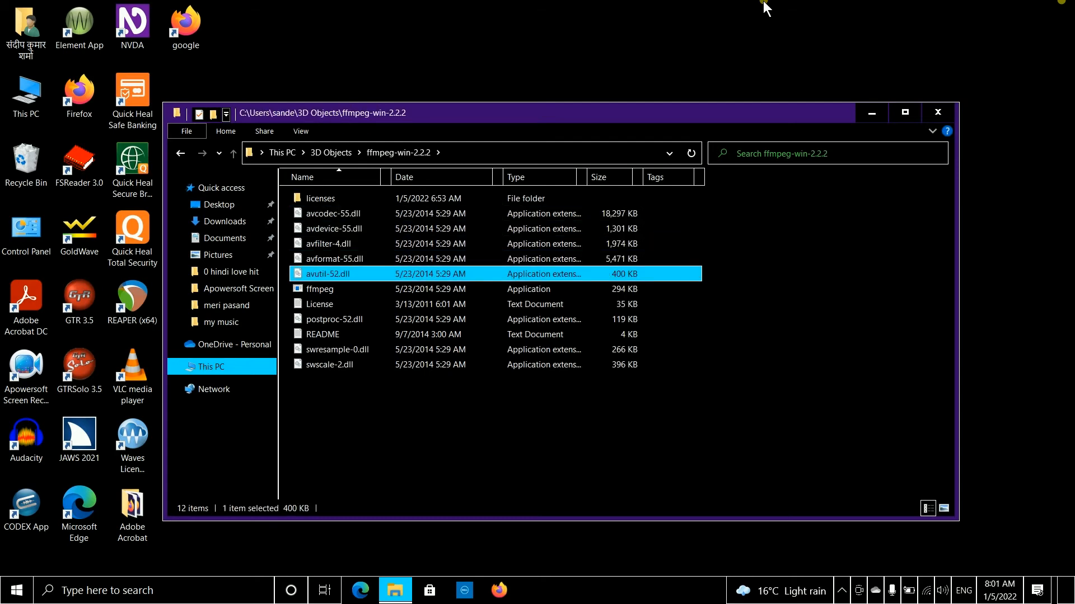
pyautogui.press('Down')
pyautogui.press('Down')
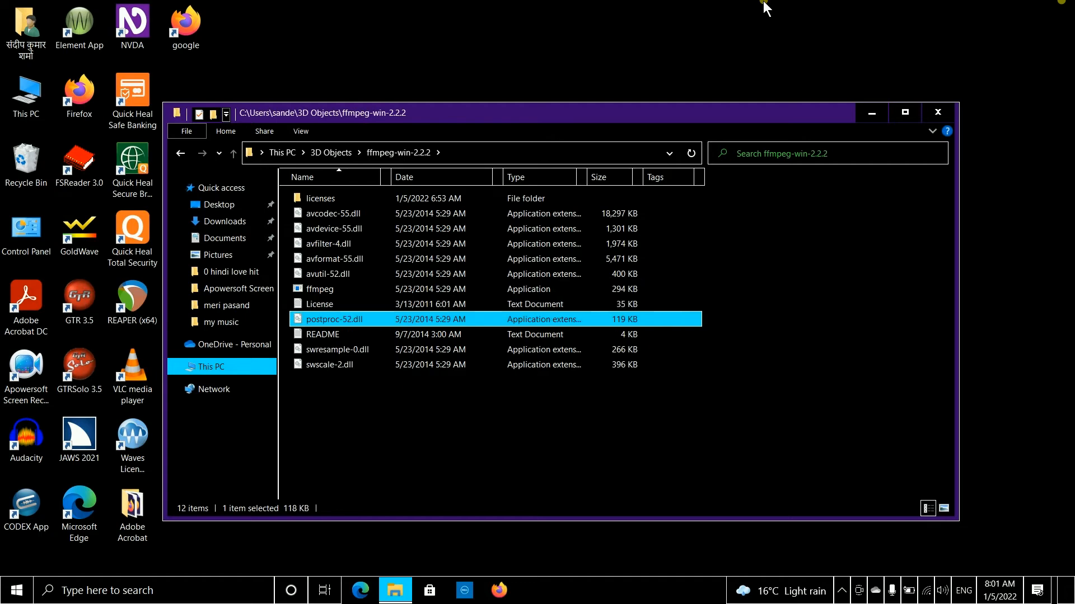
pyautogui.press('Down')
pyautogui.press('Down')
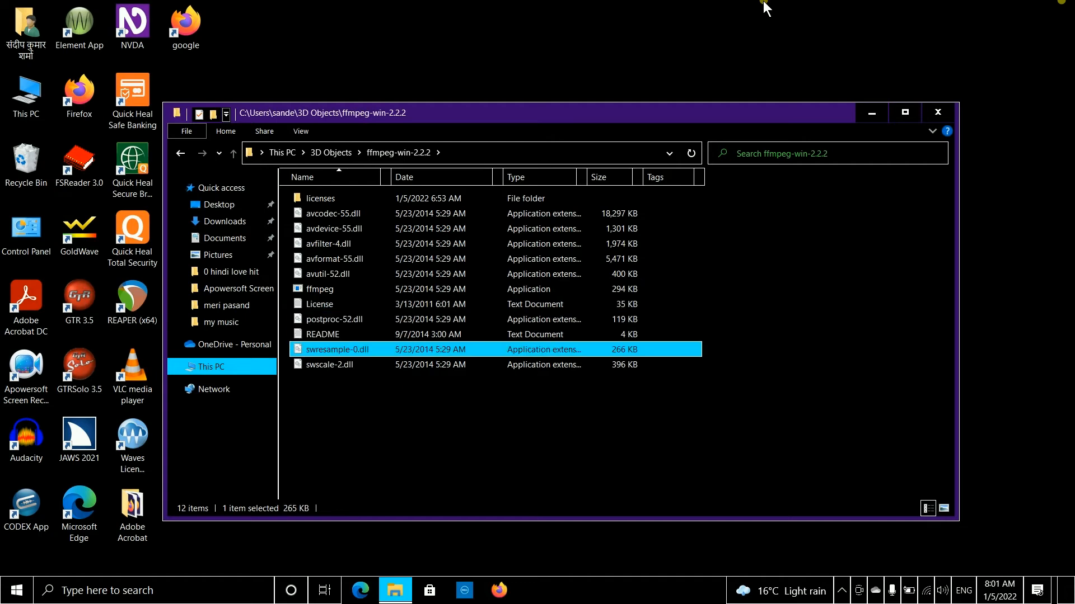
pyautogui.press('Down')
pyautogui.press('Up')
pyautogui.press('Up')
pyautogui.press('Up')
pyautogui.press('Up')
pyautogui.press('Up')
pyautogui.press('Up')
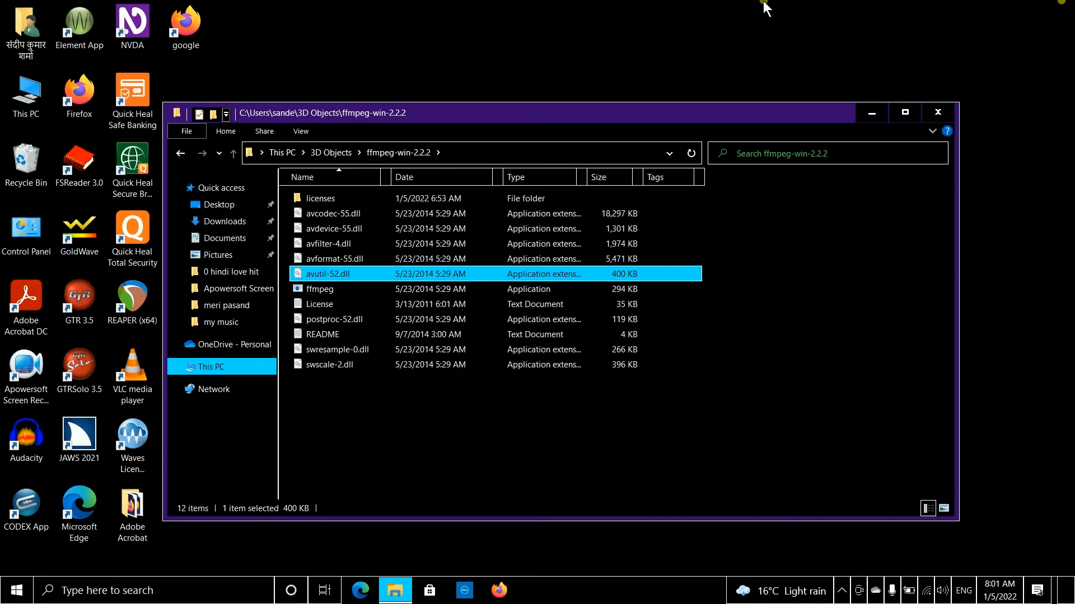
# Close the folder window showing the Apowersoft Screen Recorder Pro recordings.
pyautogui.press('space')
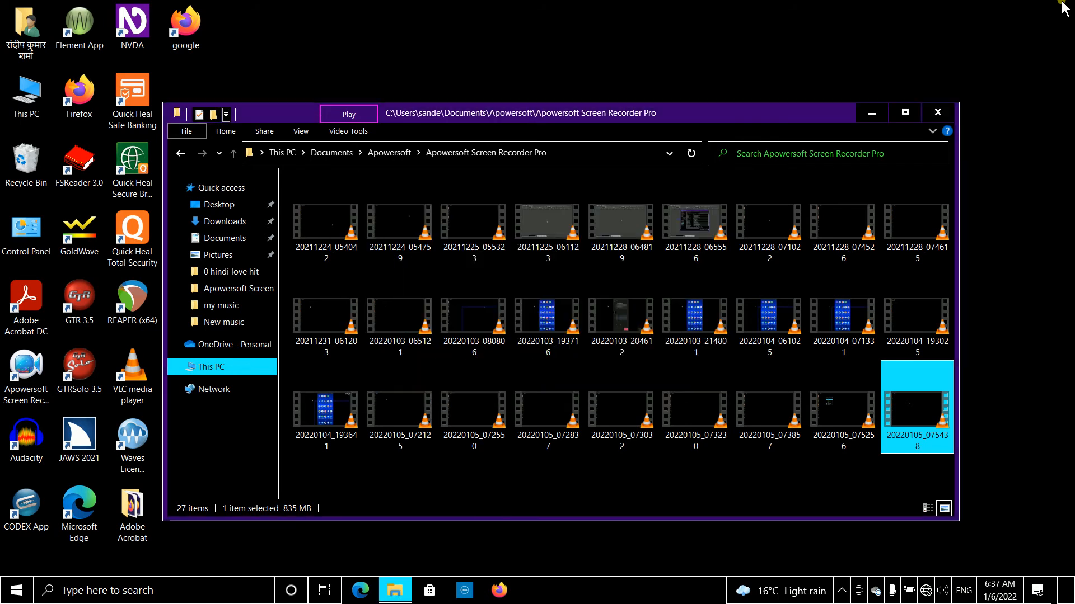
pyautogui.hotkey('alt', 'F4')
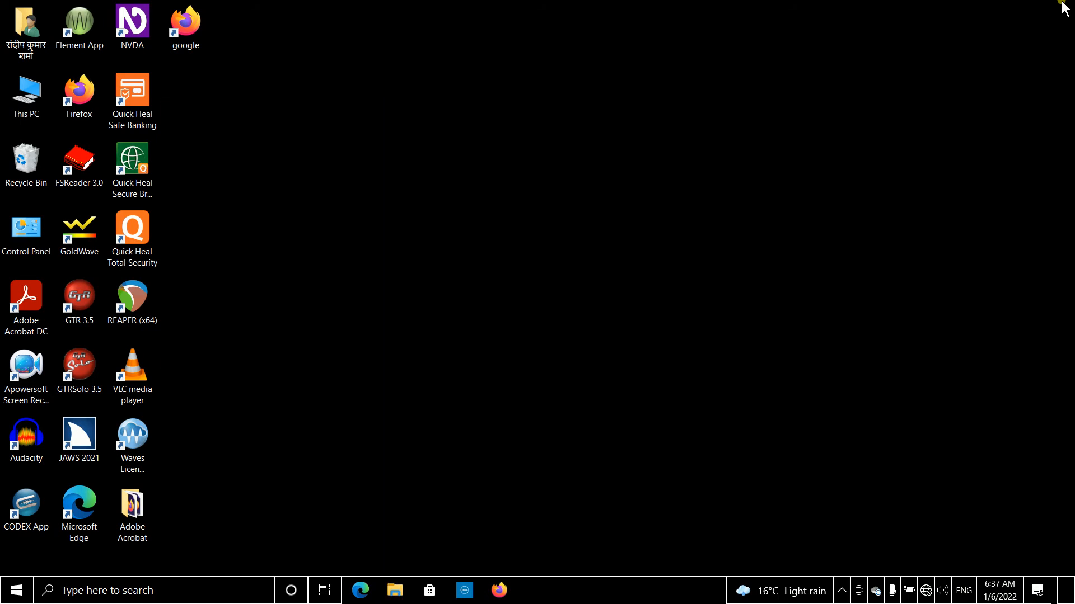
# Refresh the desktop and launch Audacity from its desktop shortcut.
pyautogui.rightClick(1071, 44)
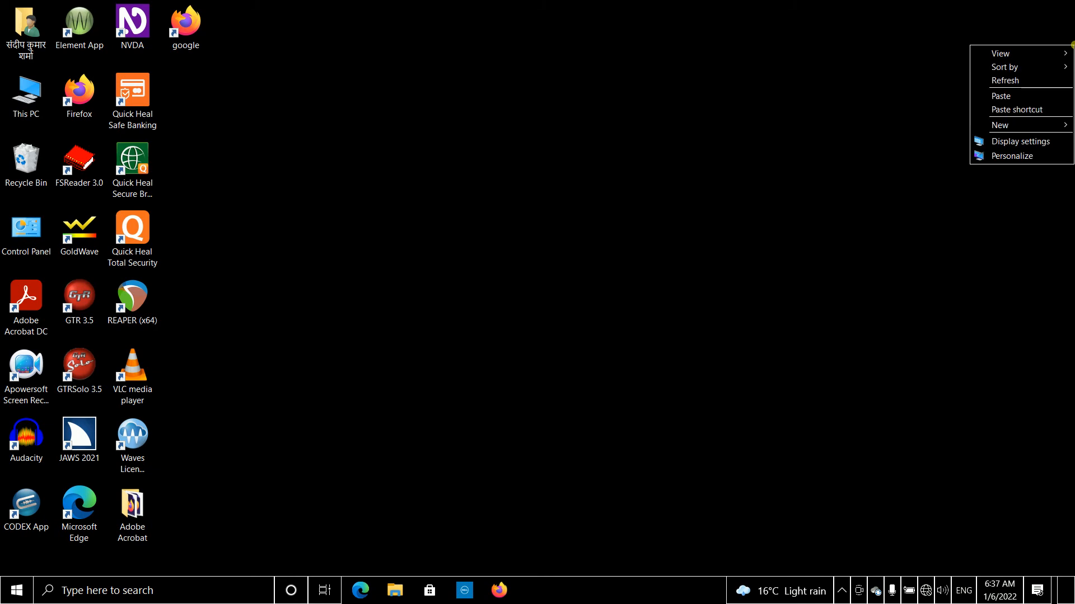
pyautogui.press('Down')
pyautogui.press('Down')
pyautogui.press('Down')
pyautogui.press('Return')
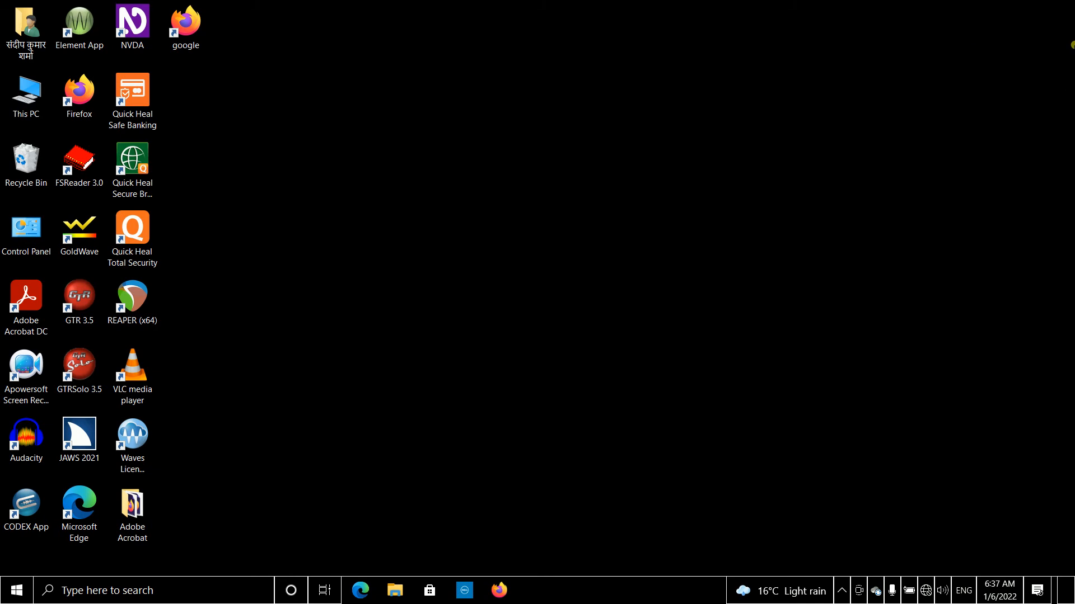
pyautogui.write('au')
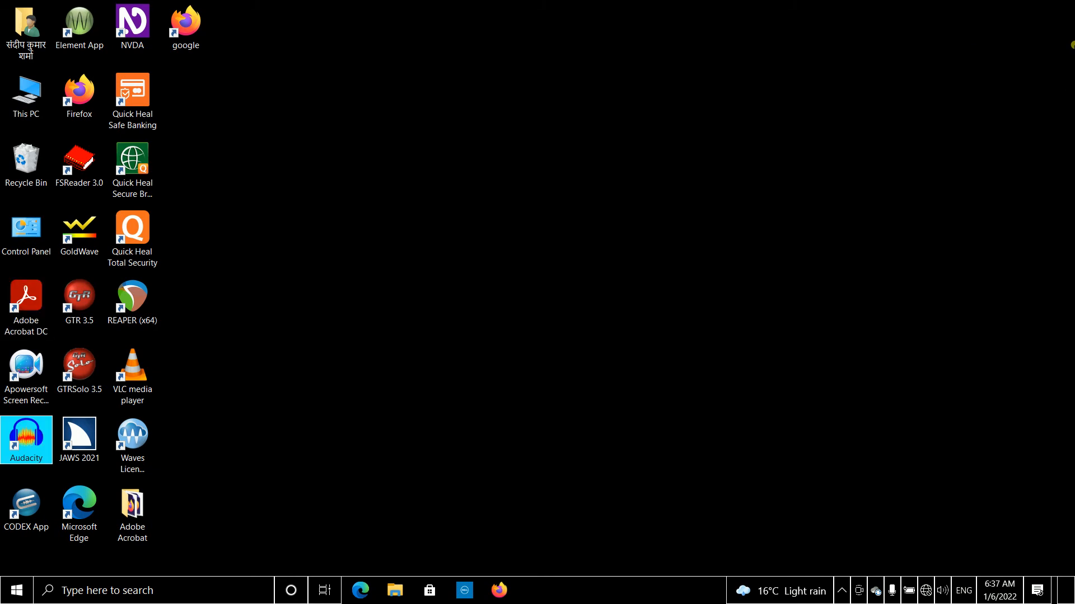
pyautogui.press('Return')
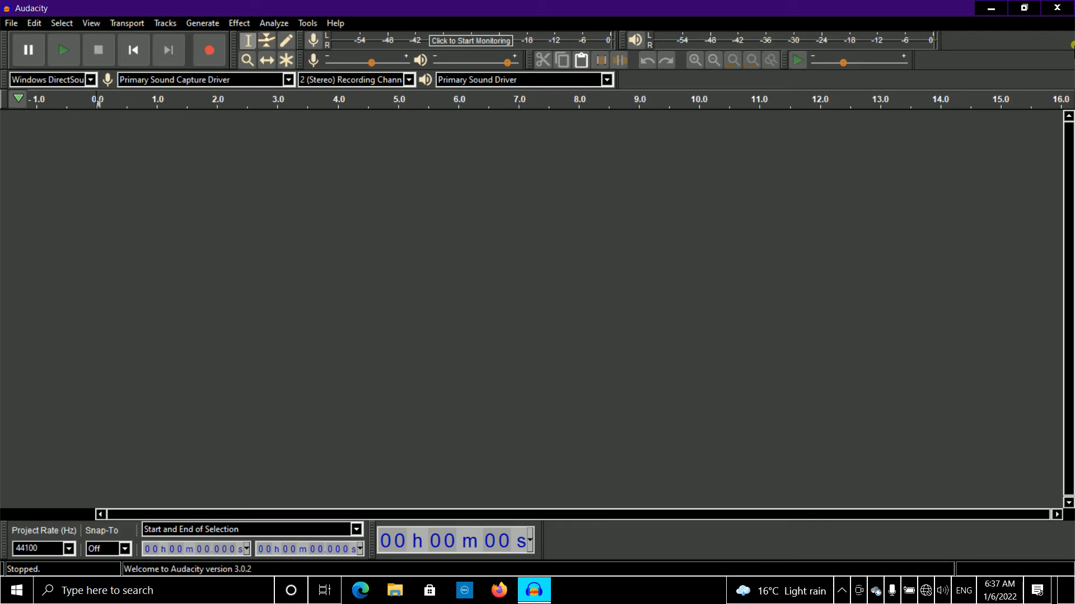
# Open the video recording 20220103_193716 from the Apowersoft Screen Recorder Pro folder to import its audio.
pyautogui.hotkey('ctrl', 'o')
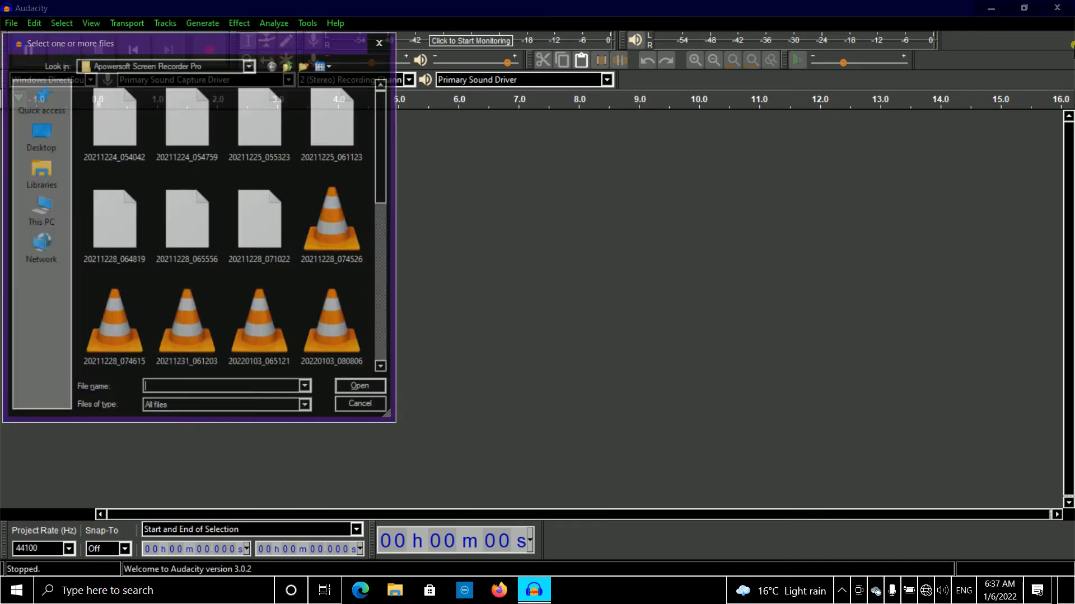
pyautogui.press('Tab')
pyautogui.press('Tab')
pyautogui.press('Tab')
pyautogui.press('Tab')
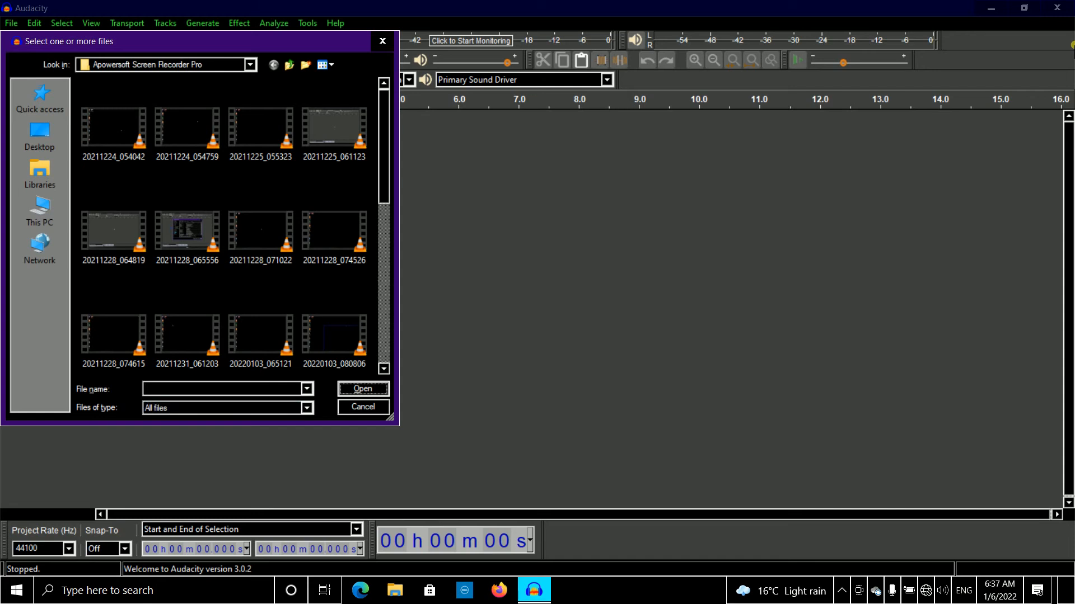
pyautogui.press('Tab')
pyautogui.press('Tab')
pyautogui.press('Tab')
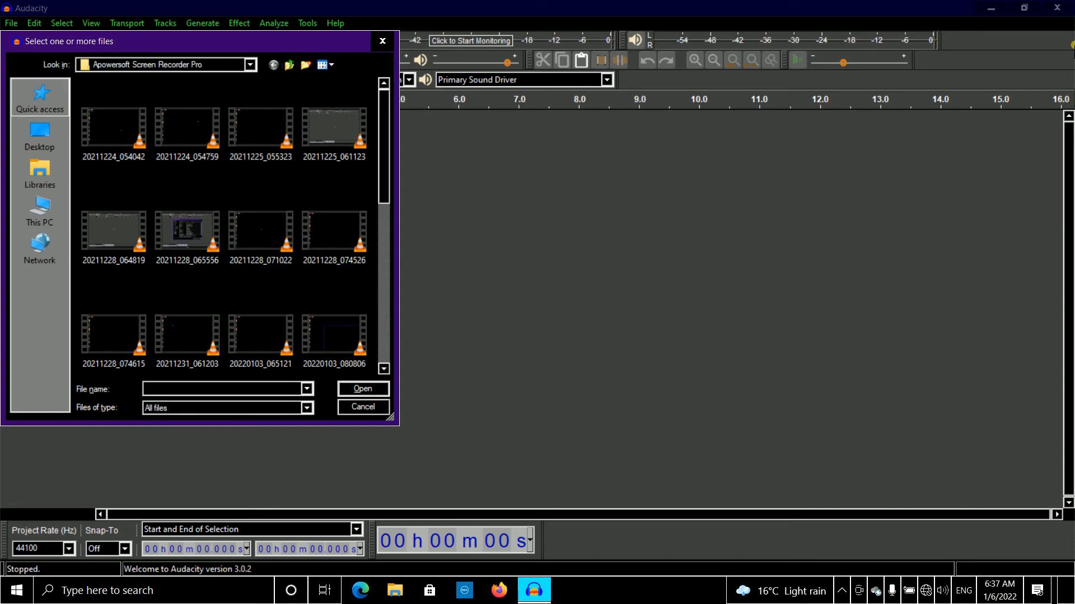
pyautogui.press('Down')
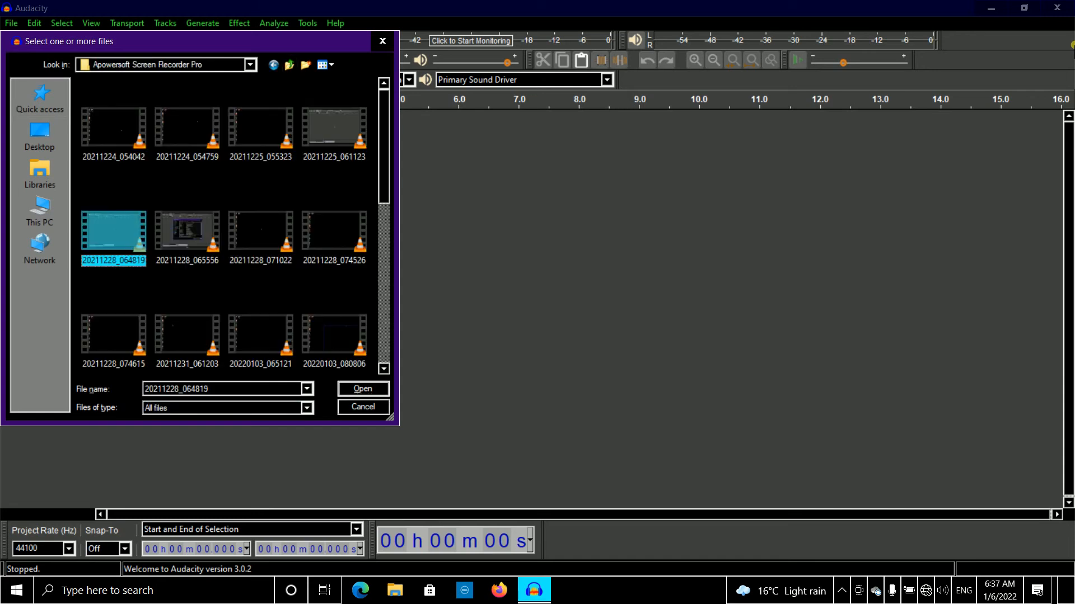
pyautogui.press('Up')
pyautogui.press('Down')
pyautogui.press('Down')
pyautogui.press('Down')
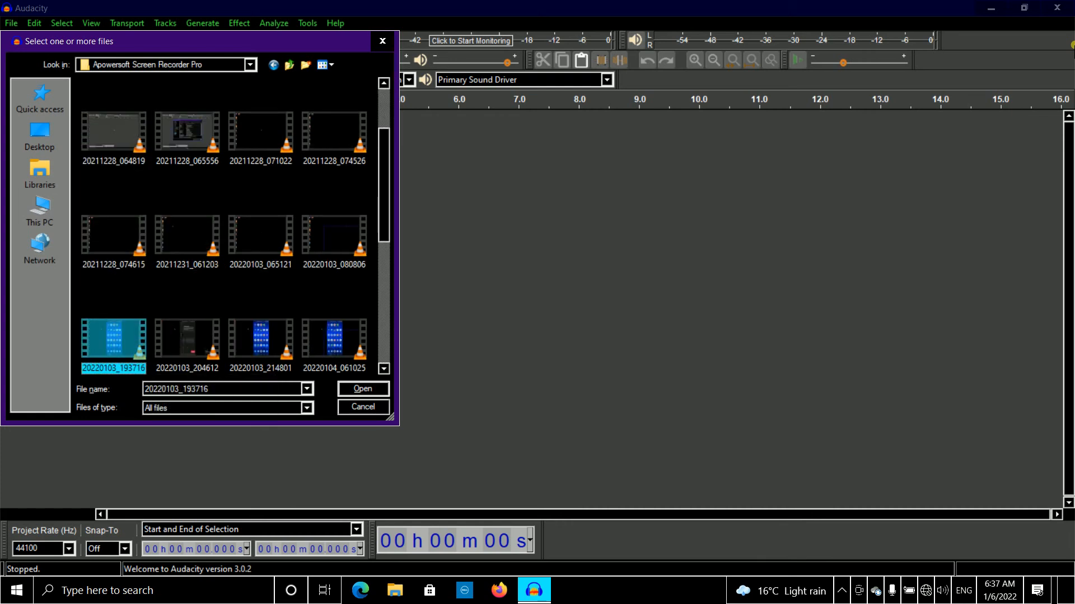
pyautogui.press('Return')
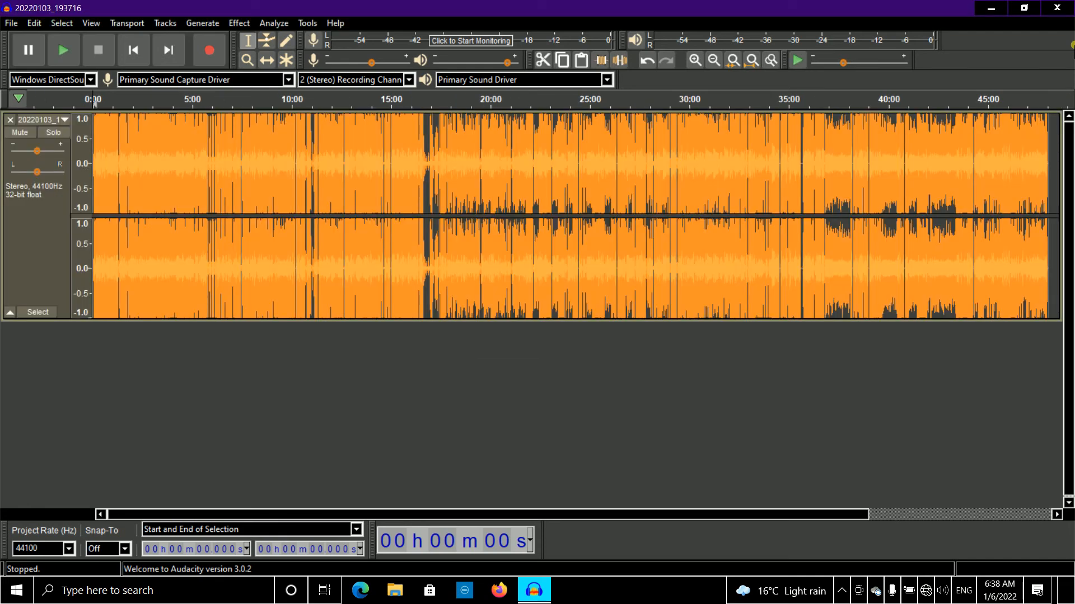
# Play the imported audio track from the beginning to check it, and stop the playback.
pyautogui.press('space')
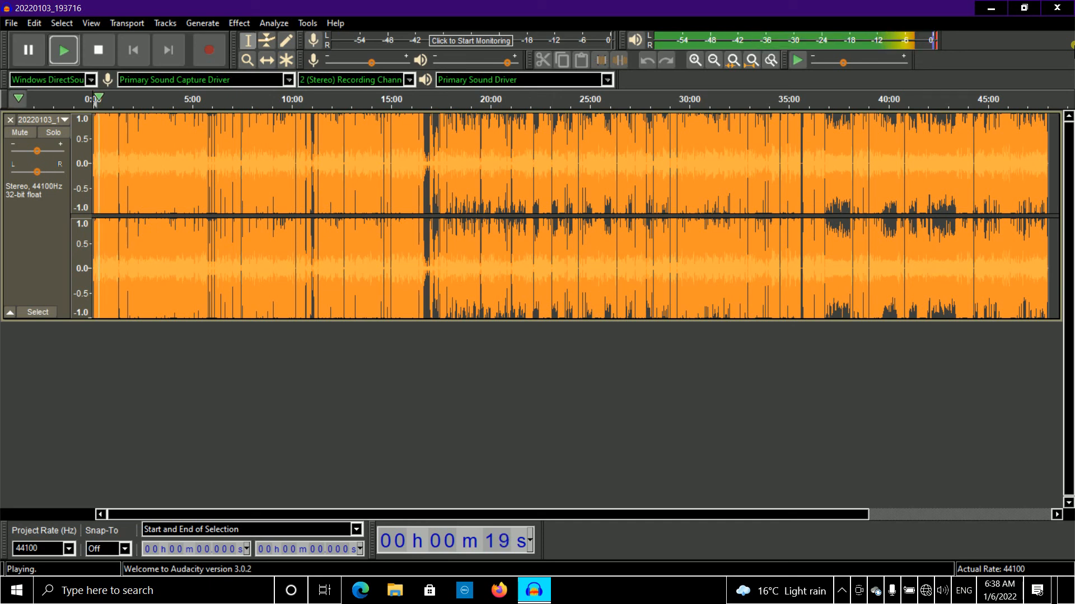
pyautogui.press('space')
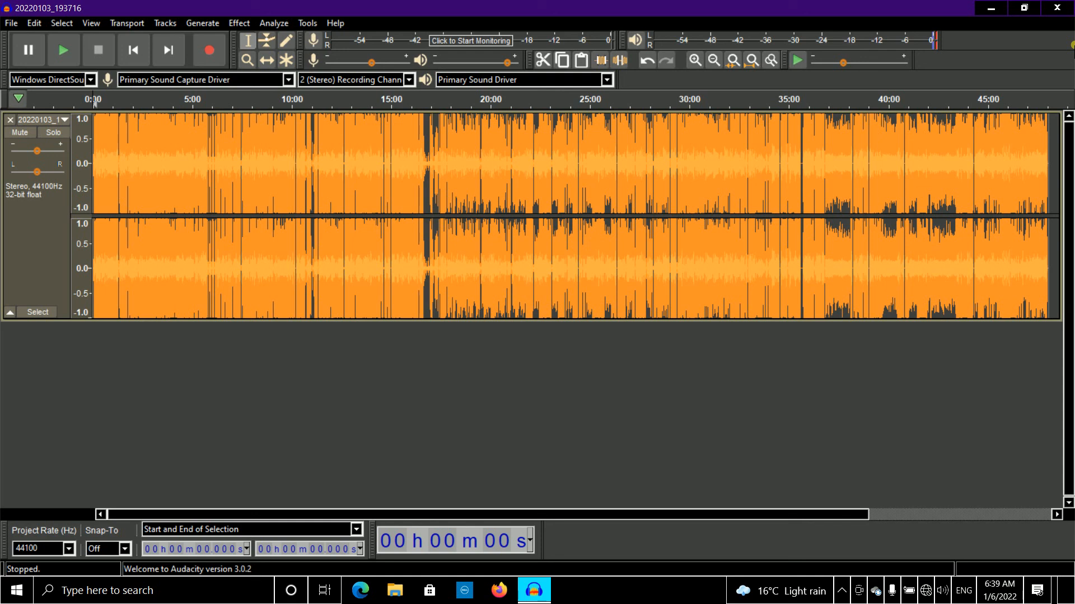
# Close Audacity without saving the project.
pyautogui.hotkey('alt', 'F4')
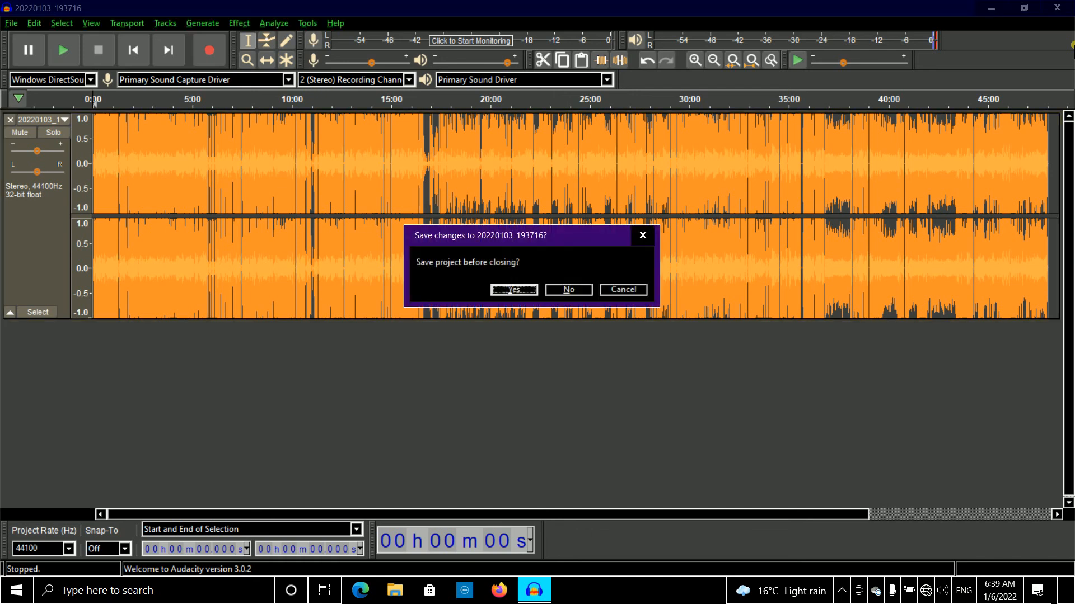
pyautogui.click(566, 290)
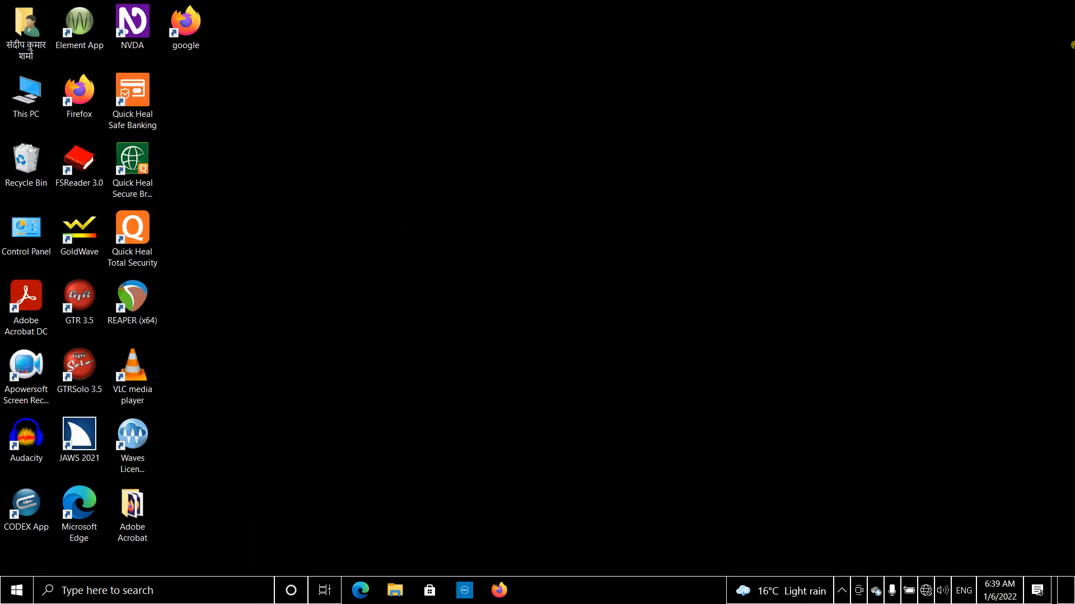